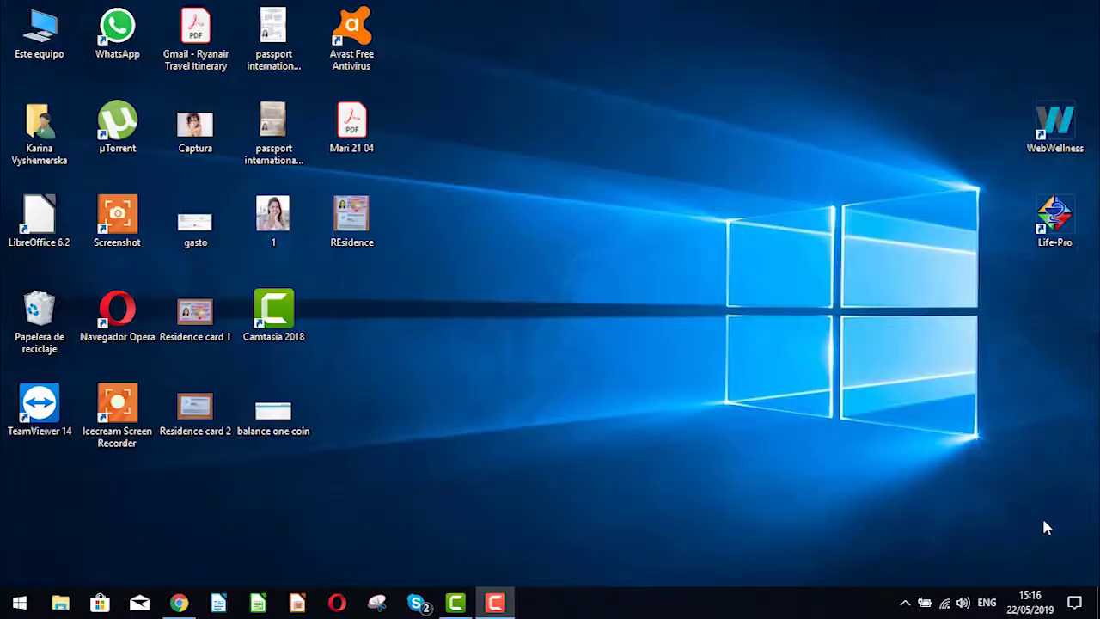
Step: Start WebWellness from its desktop shortcut
click(1055, 125)
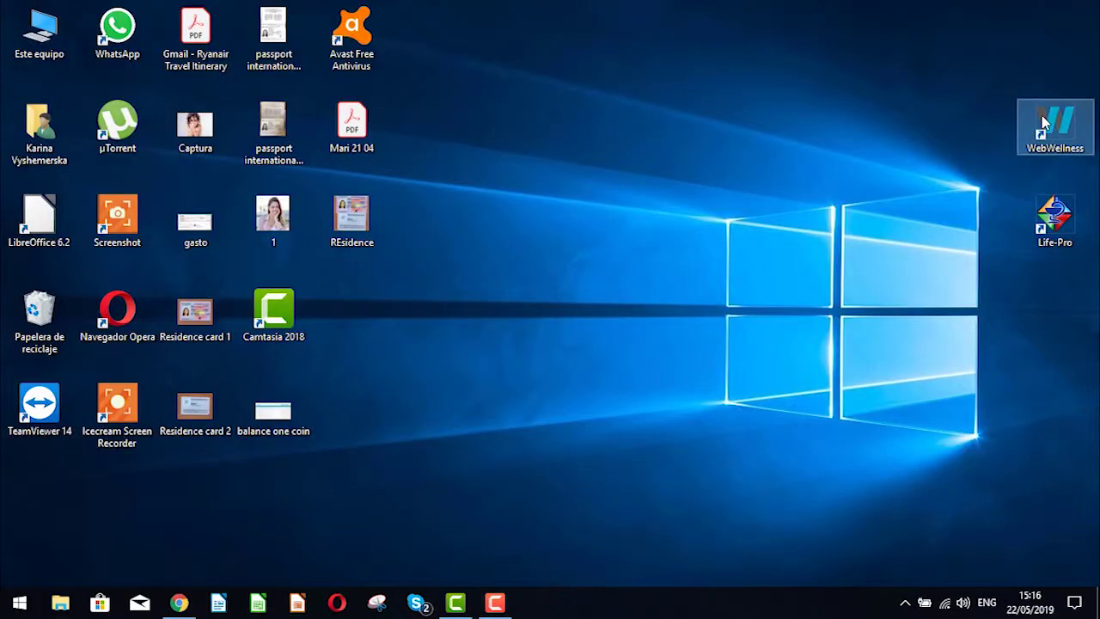
click(620, 464)
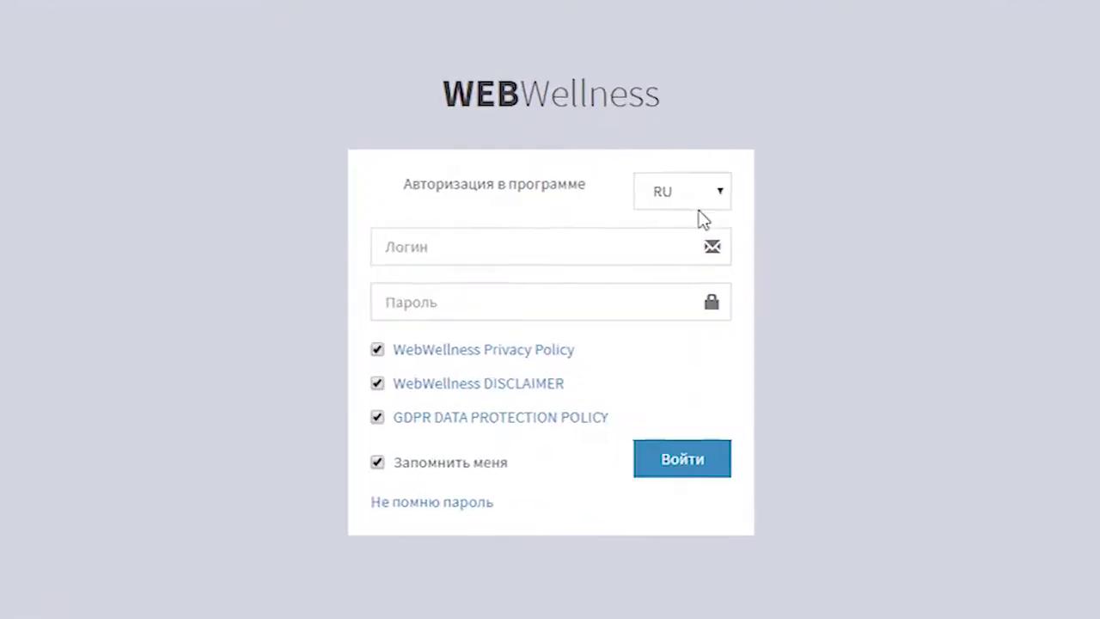
Step: Set the sign-in language to EN and log in with the account login and password
click(665, 194)
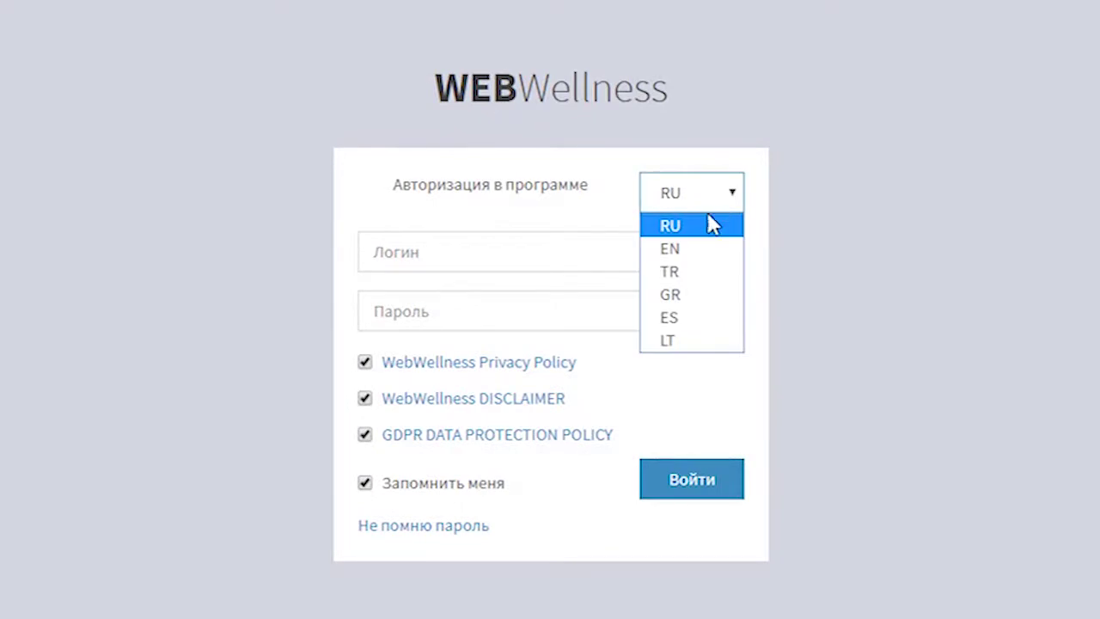
click(660, 251)
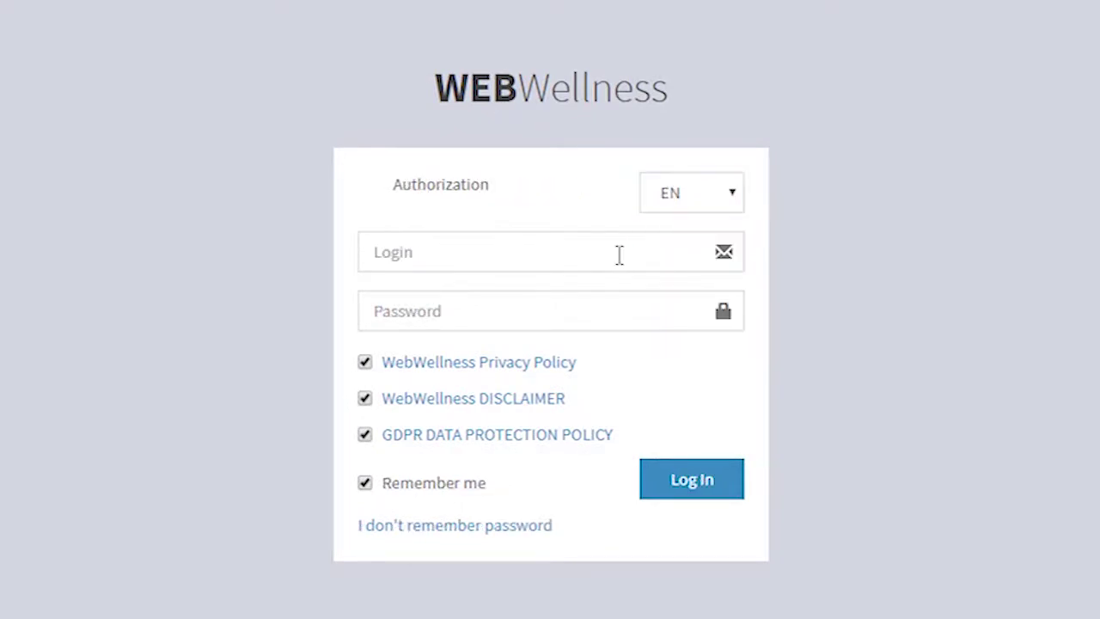
click(618, 255)
text(username)
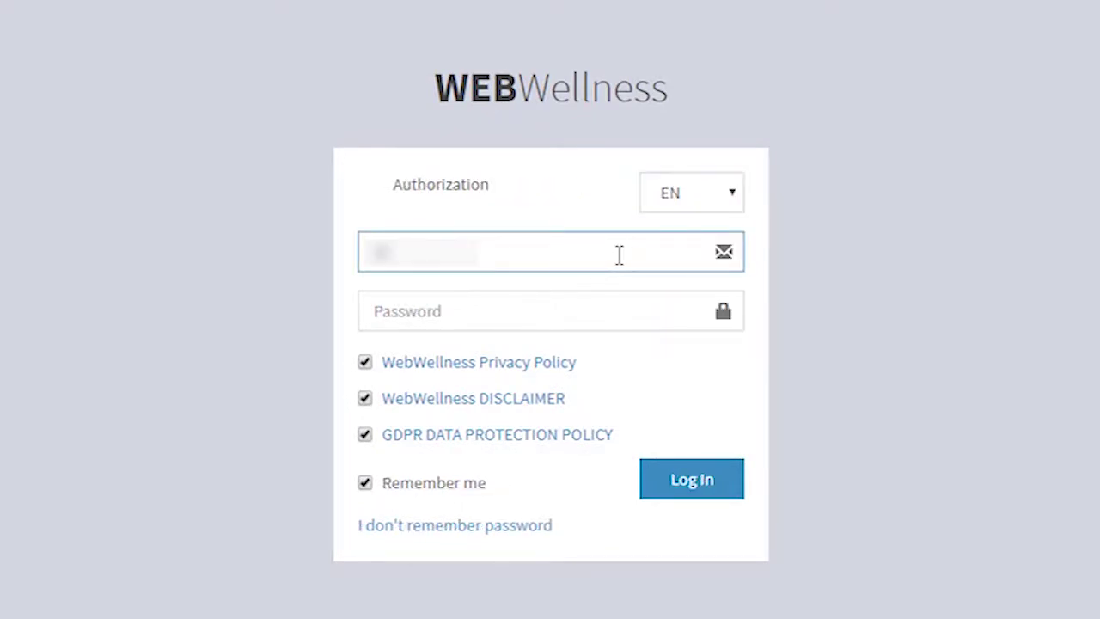
text(name)
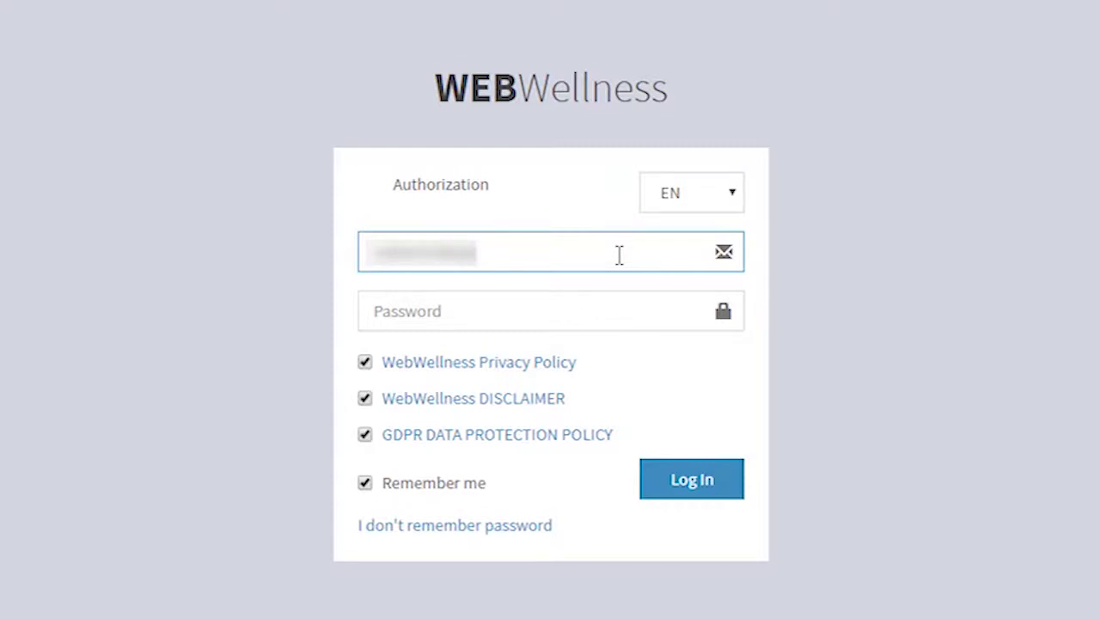
click(537, 318)
text(p)
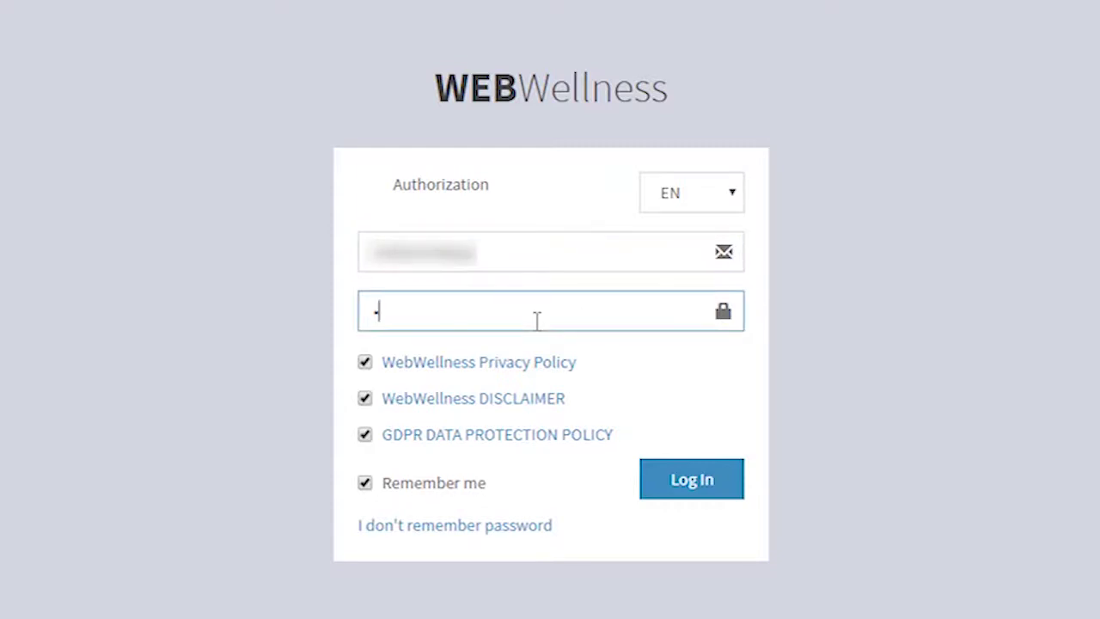
text(asswor)
click(715, 478)
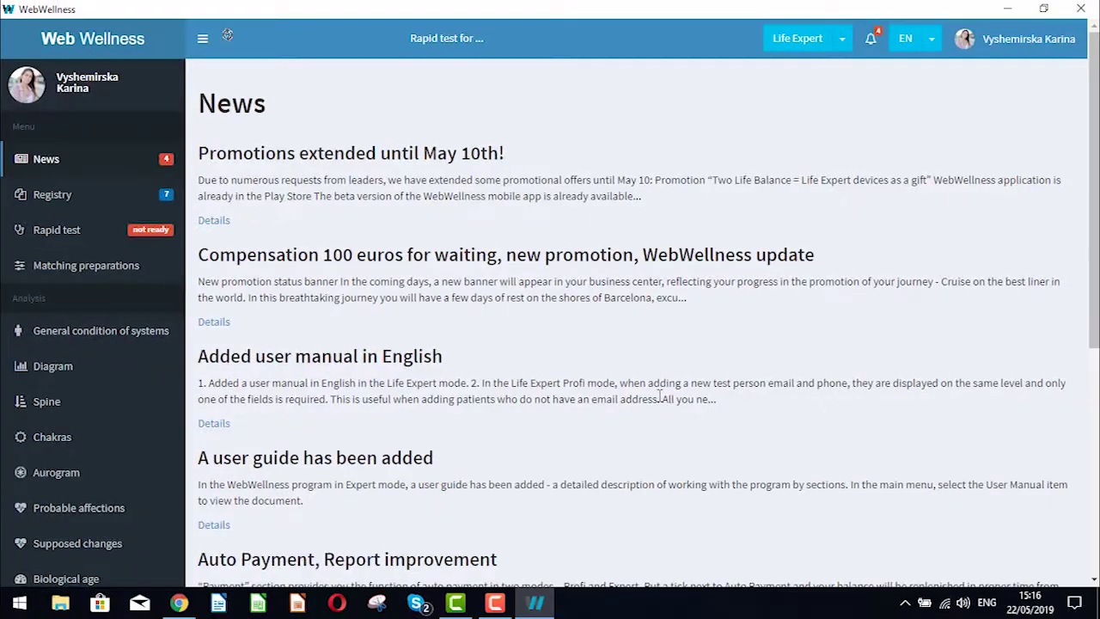
Step: Open the Registry and select the first, third and fifth tested people in the list
click(96, 205)
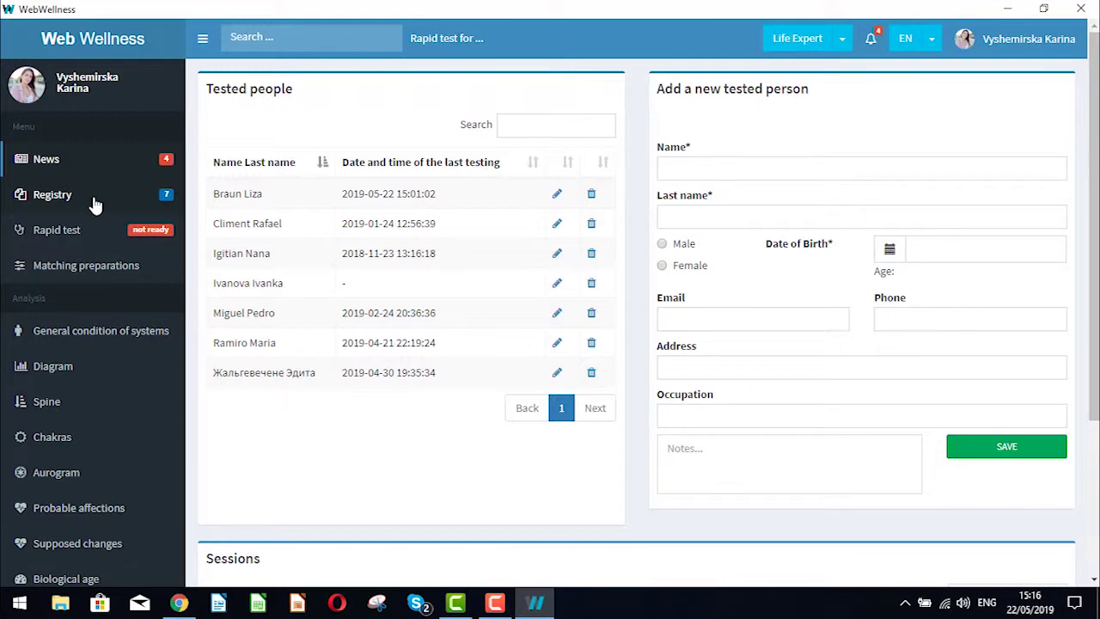
click(273, 204)
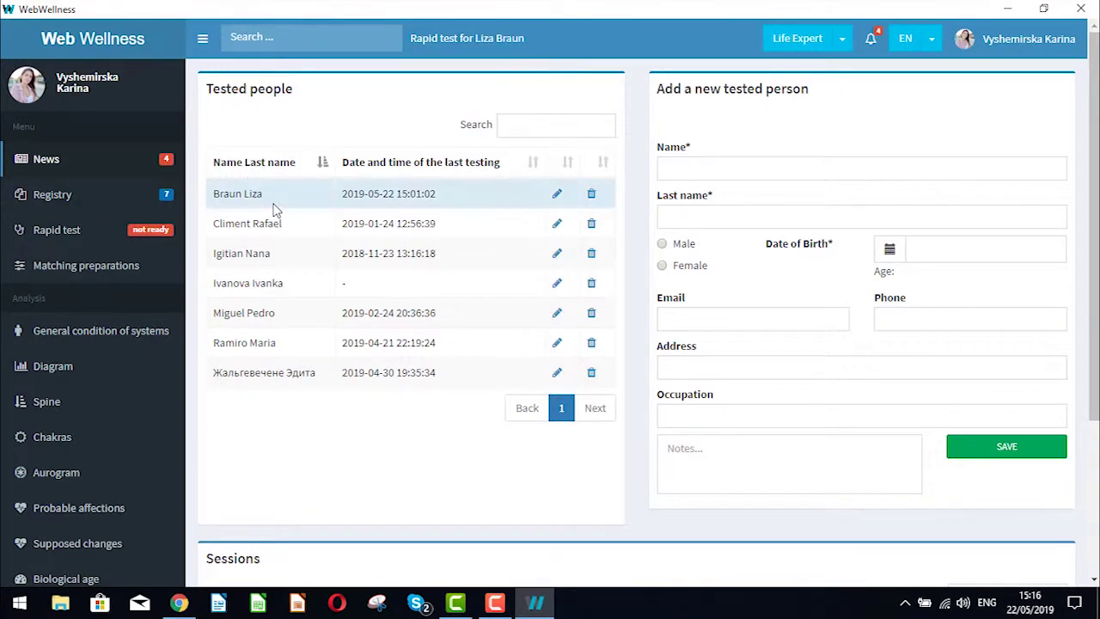
click(273, 254)
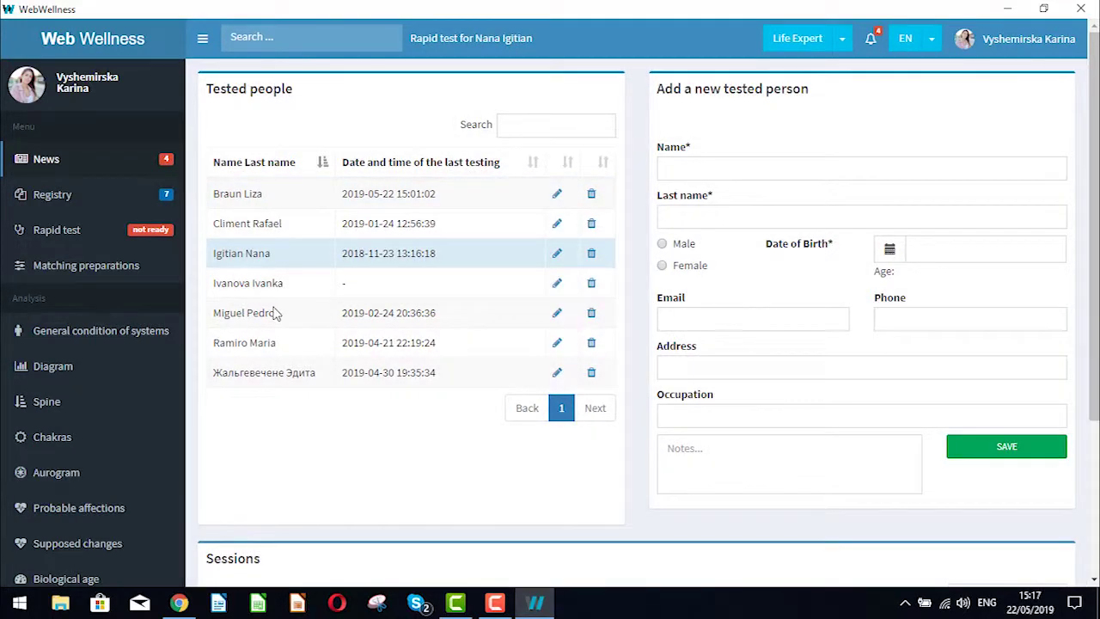
click(275, 313)
Step: Enter the new person's first and last name and mark the sex as Female
click(679, 171)
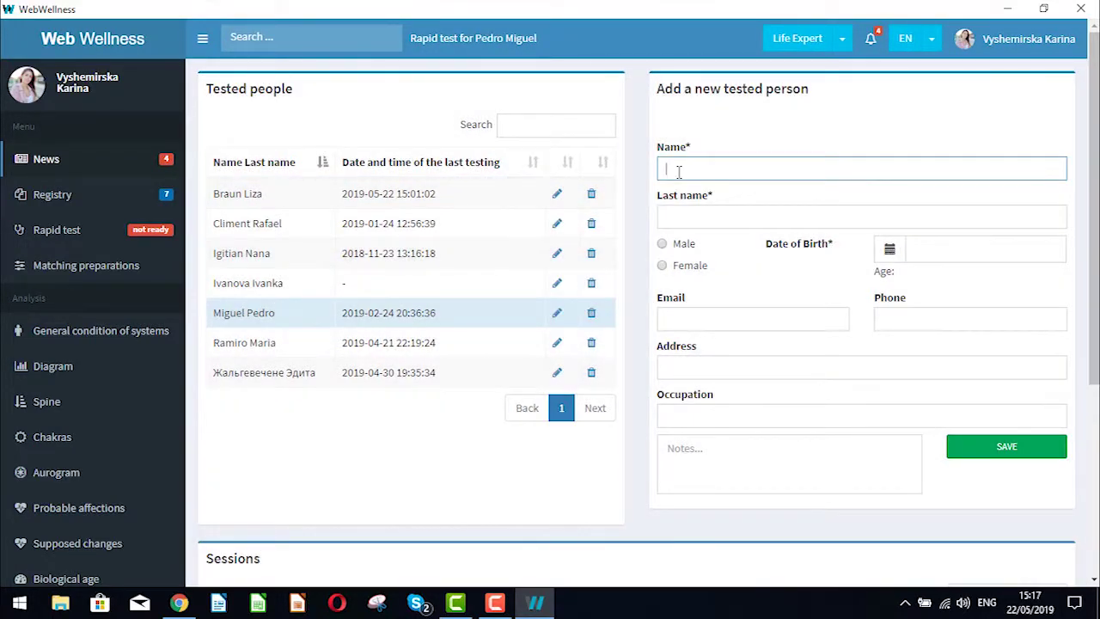
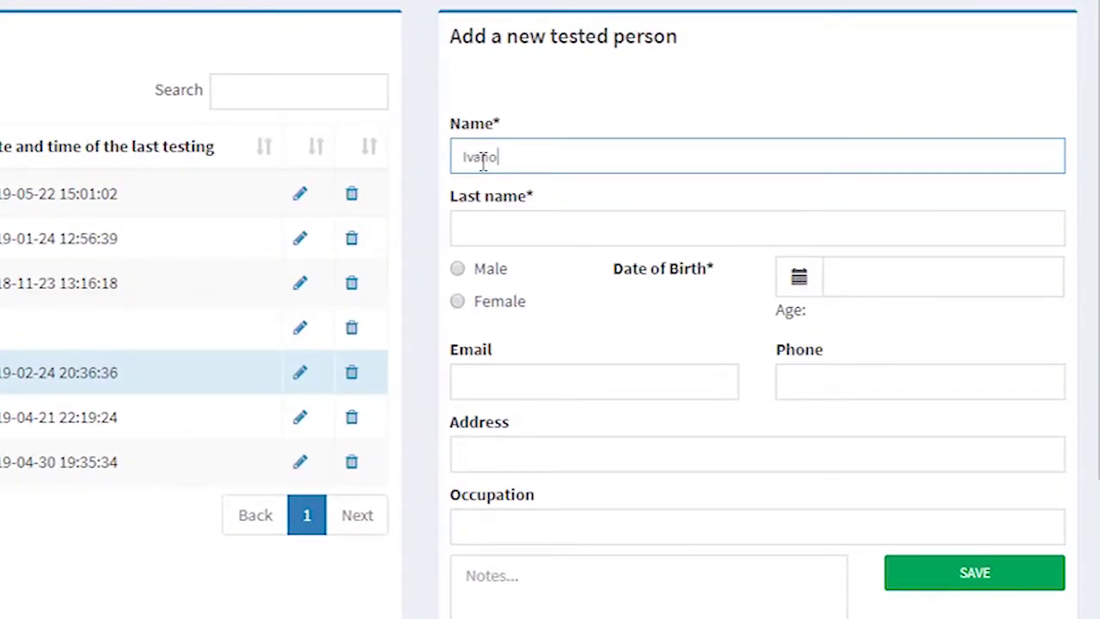
click(485, 228)
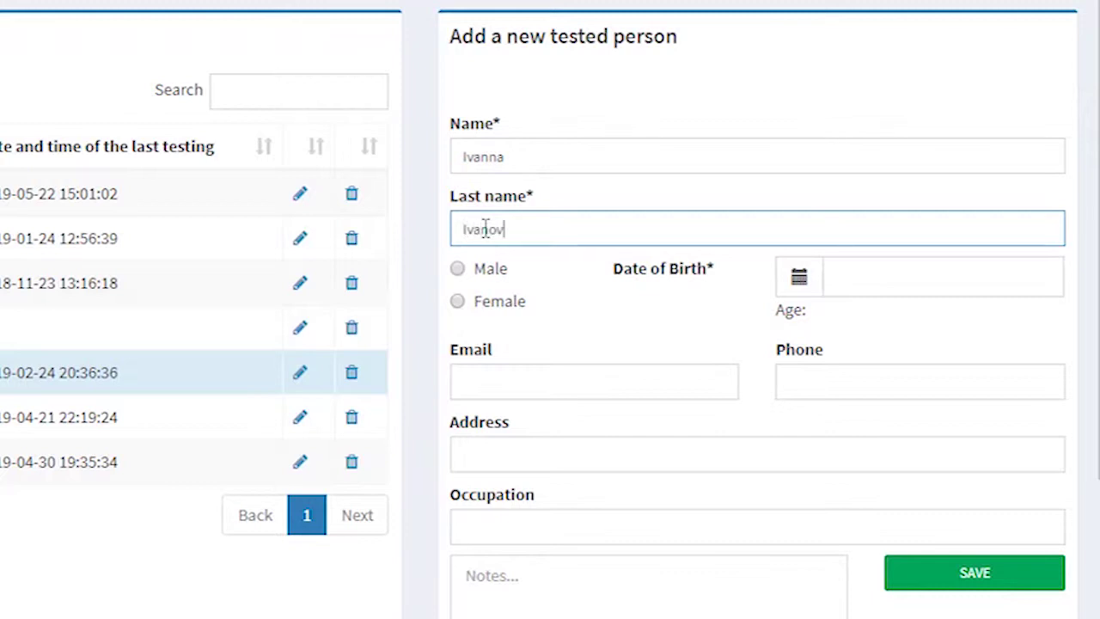
click(458, 302)
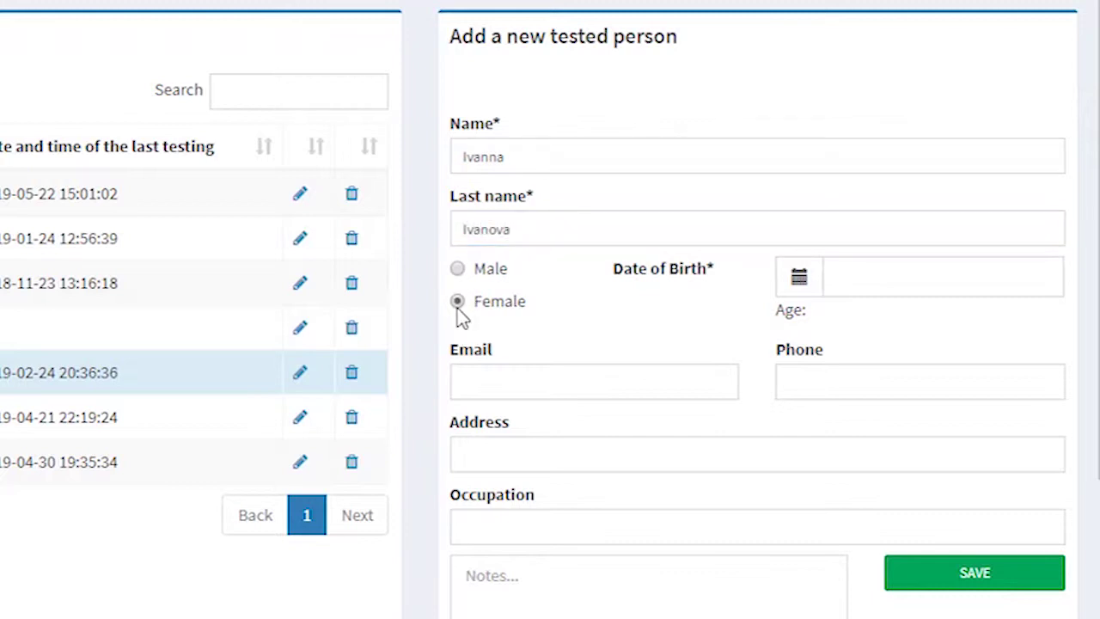
Step: Pick 1984, March, 20 in the calendar as the date of birth
click(796, 294)
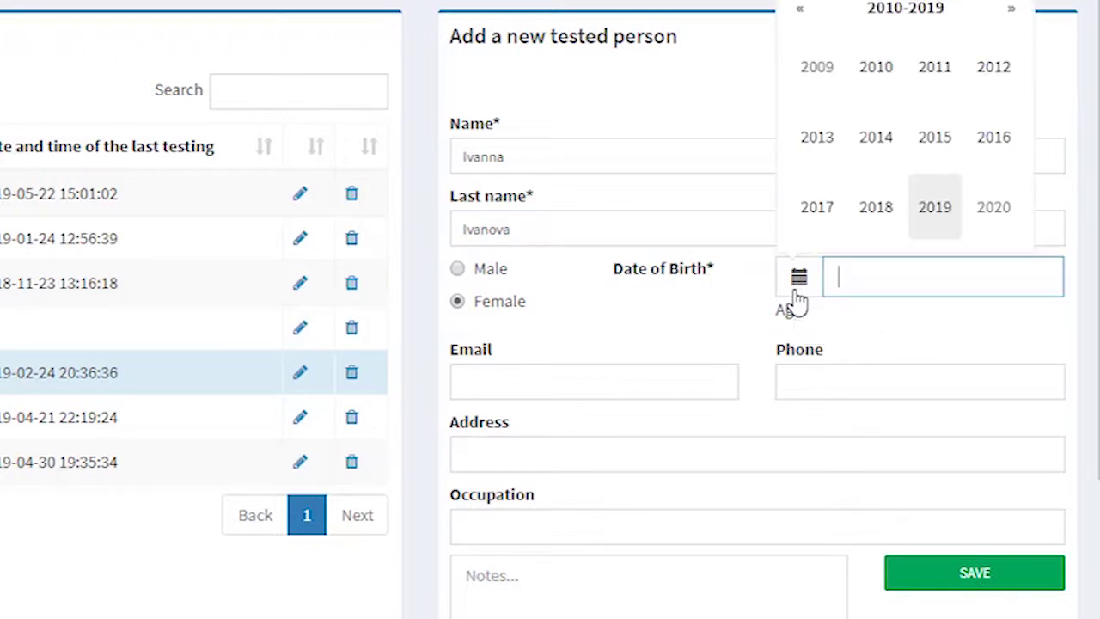
click(812, 27)
click(812, 27)
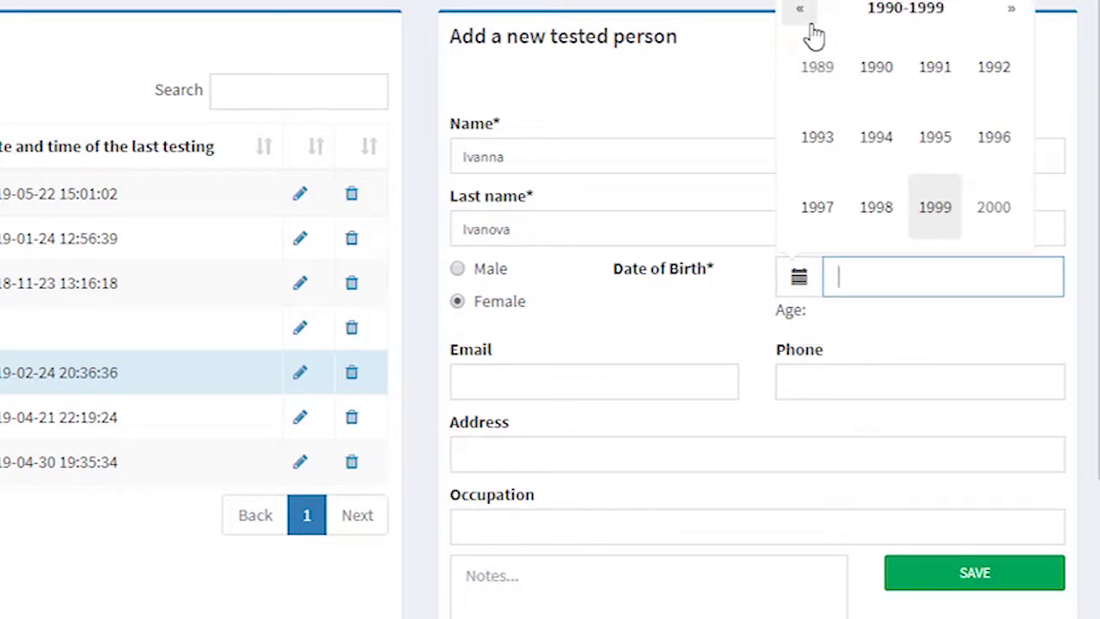
click(812, 27)
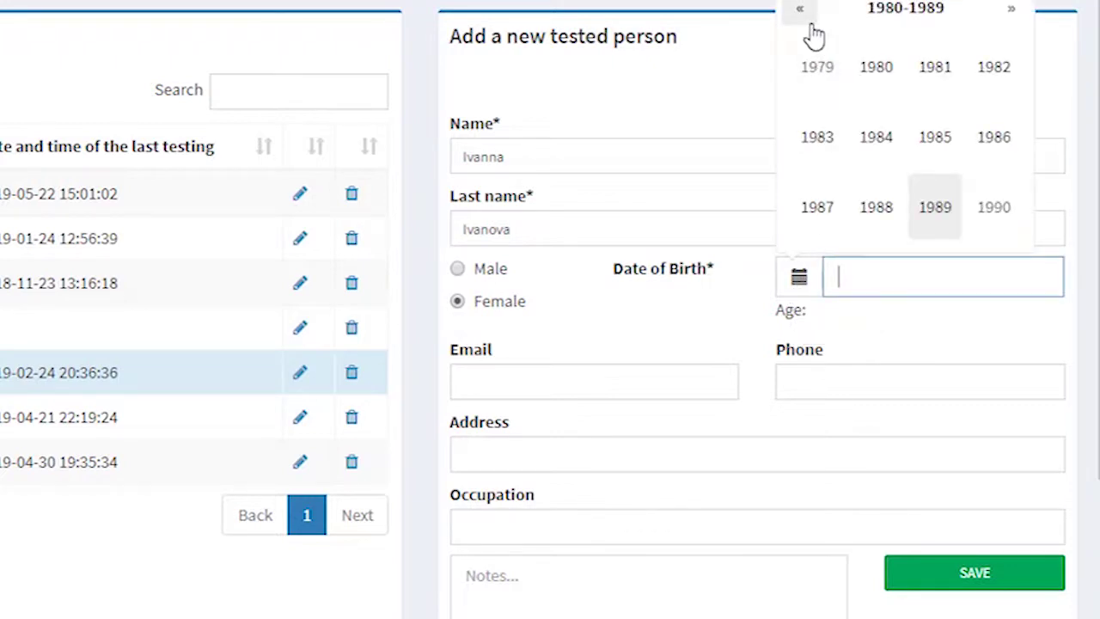
click(1018, 16)
click(1018, 15)
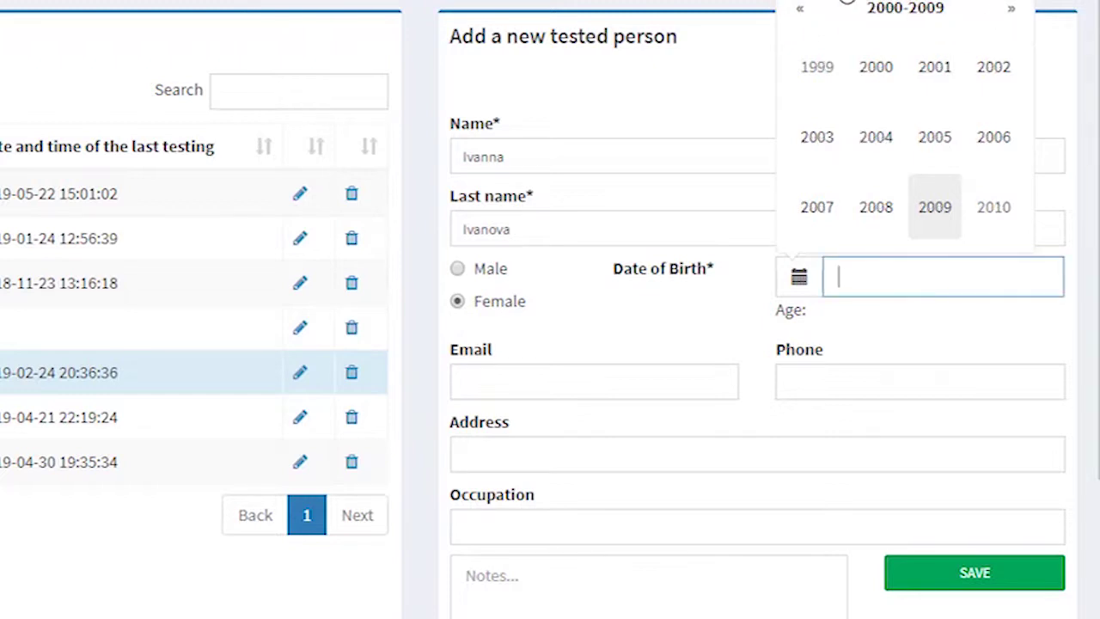
click(798, 12)
click(798, 12)
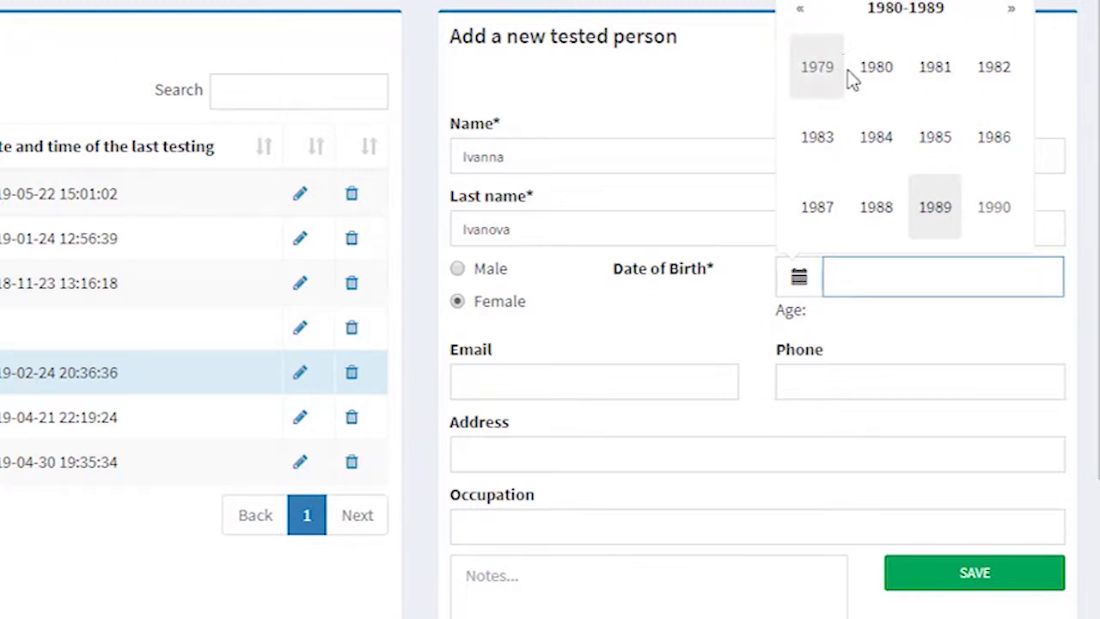
click(872, 142)
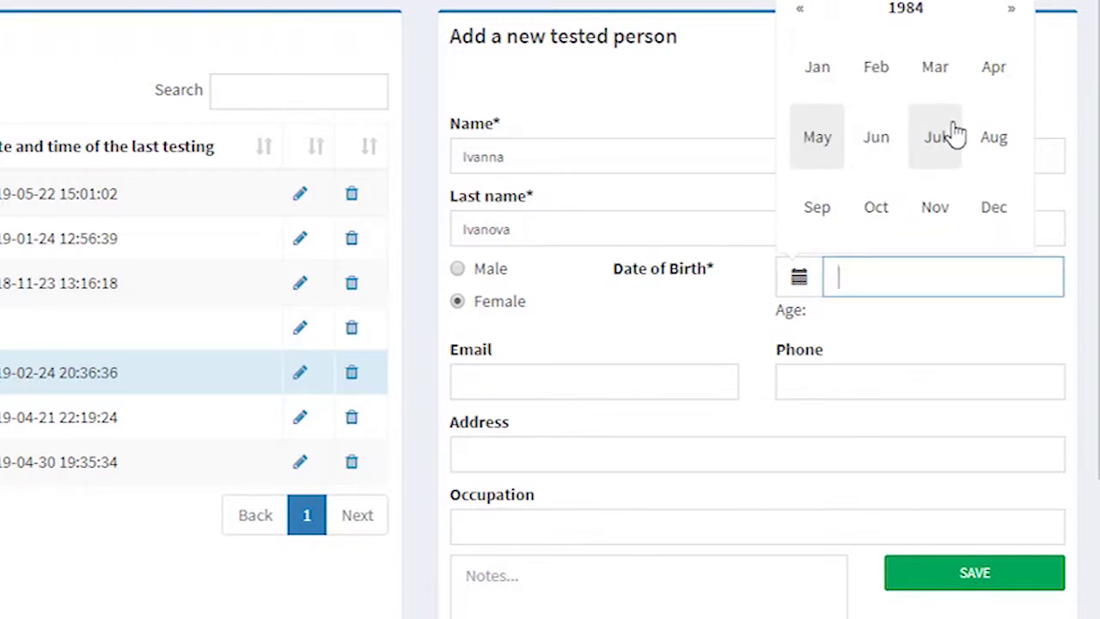
click(942, 94)
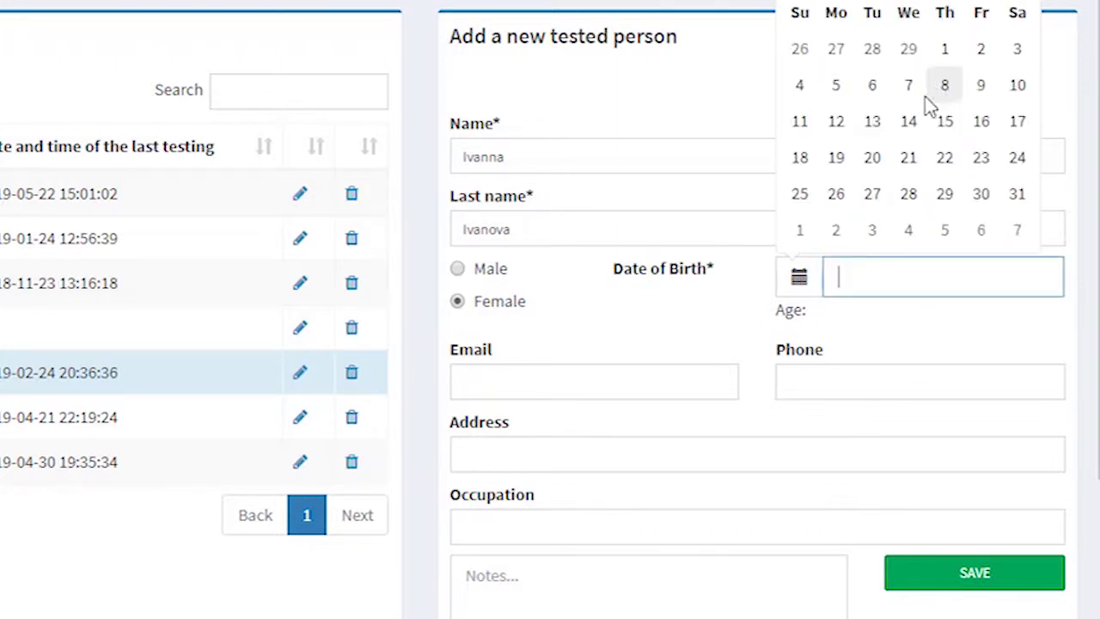
click(872, 159)
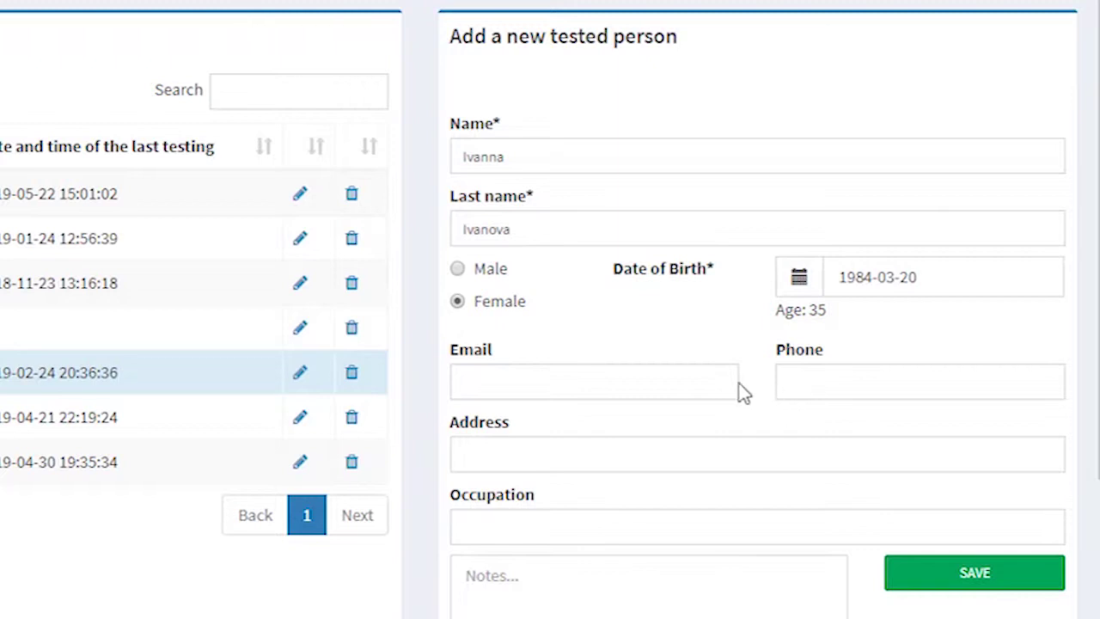
Step: Fill in the person's e-mail address, fixing a typo, then move into the Notes box
click(687, 382)
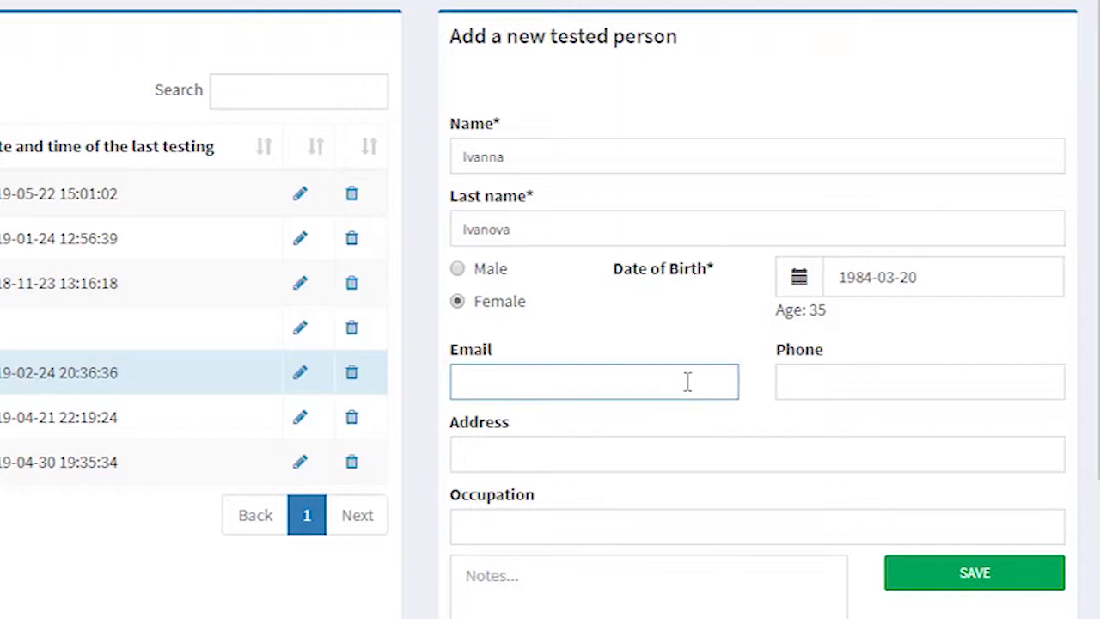
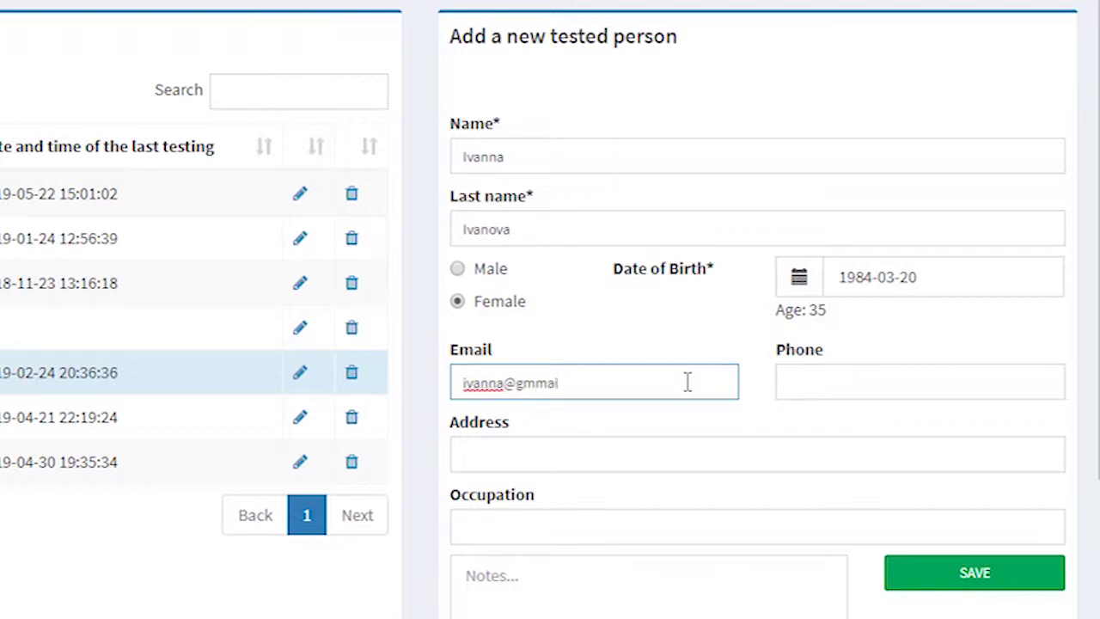
scroll(644, 491, down, 1)
scroll(644, 491, down, 1)
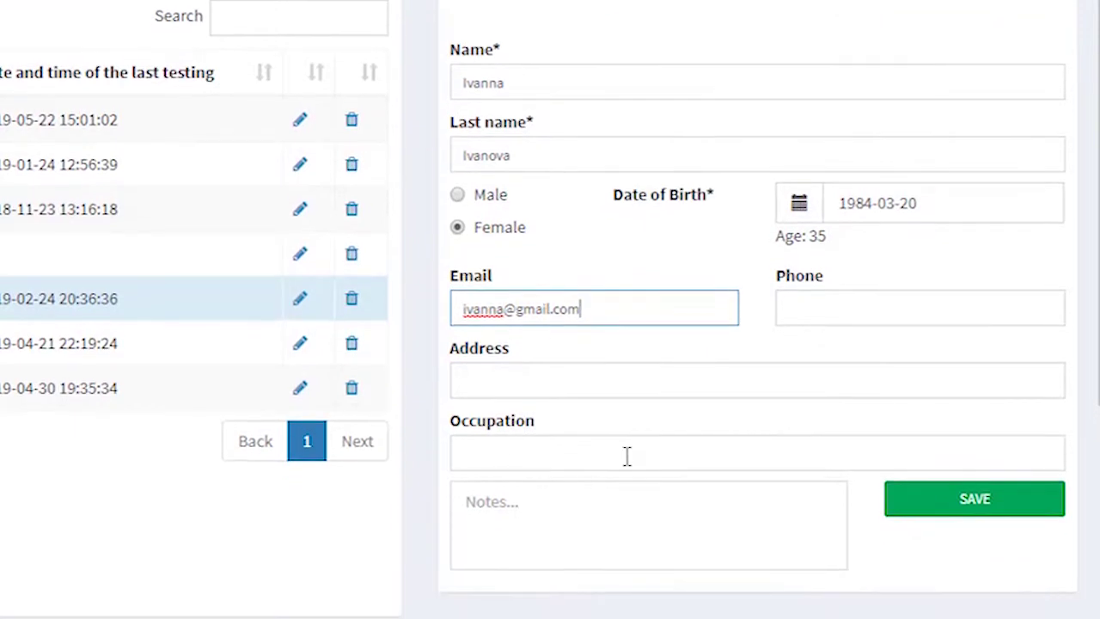
click(634, 525)
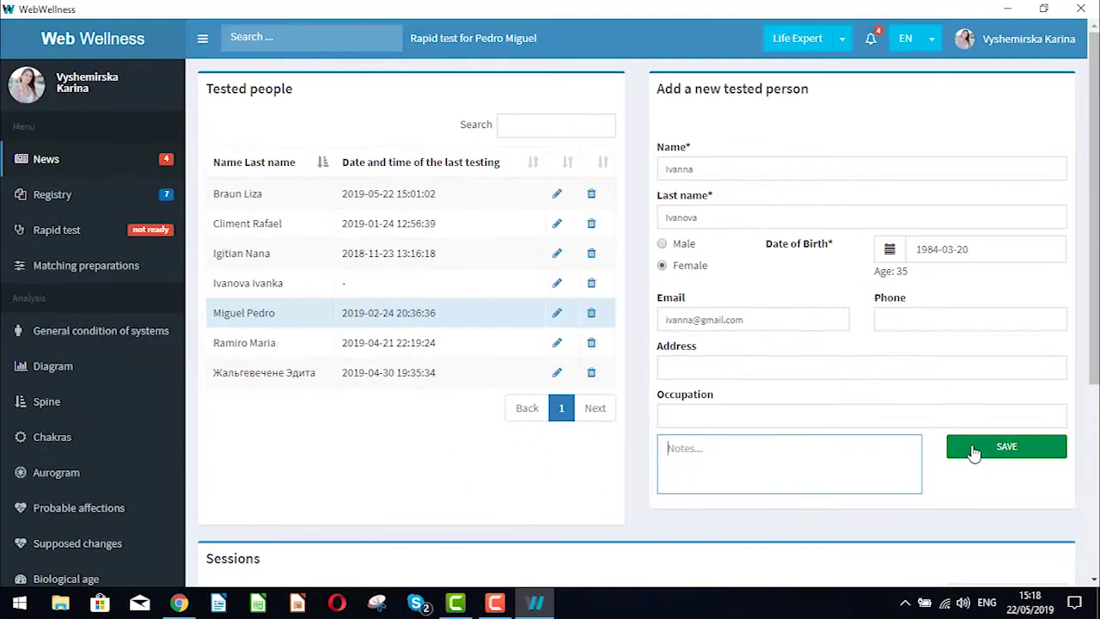
Step: Save the new tested person, dismiss the success message and open the work-mode list
click(925, 507)
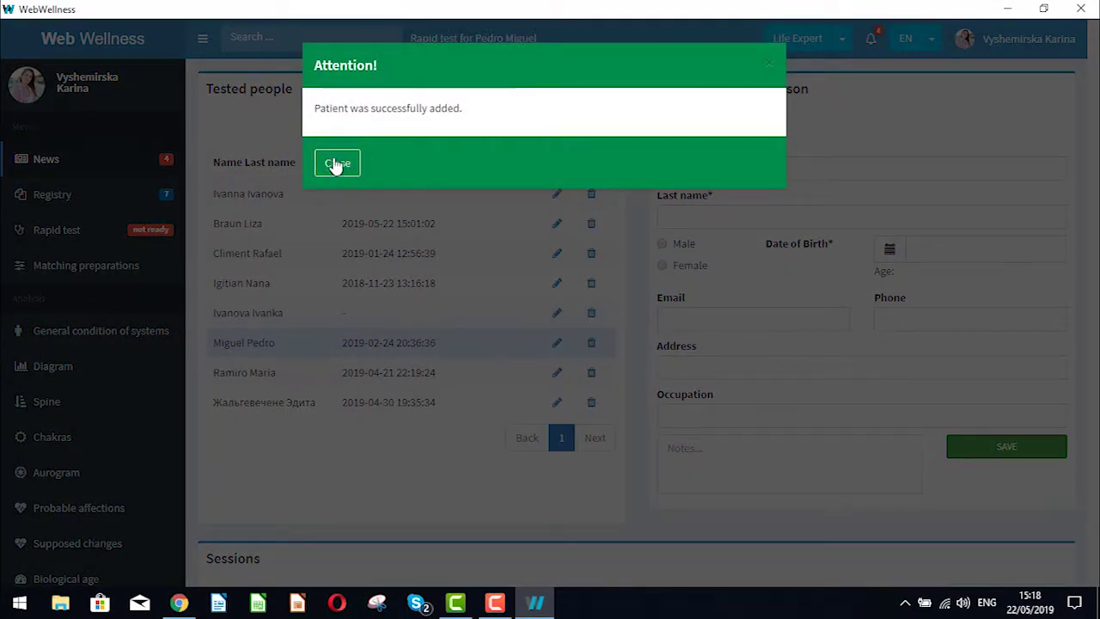
click(335, 165)
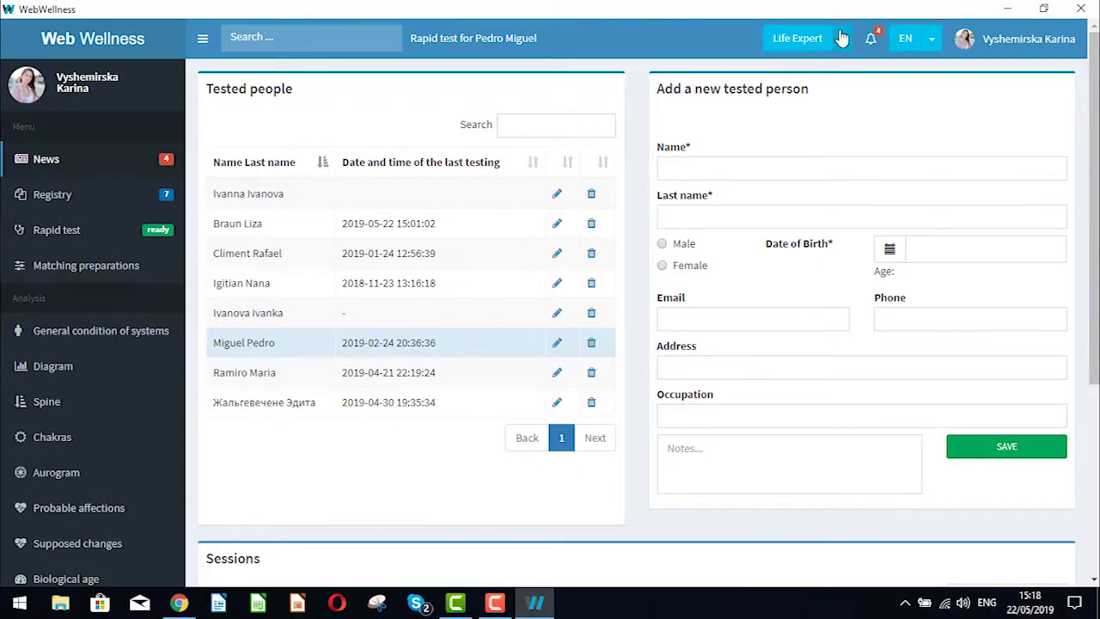
click(841, 38)
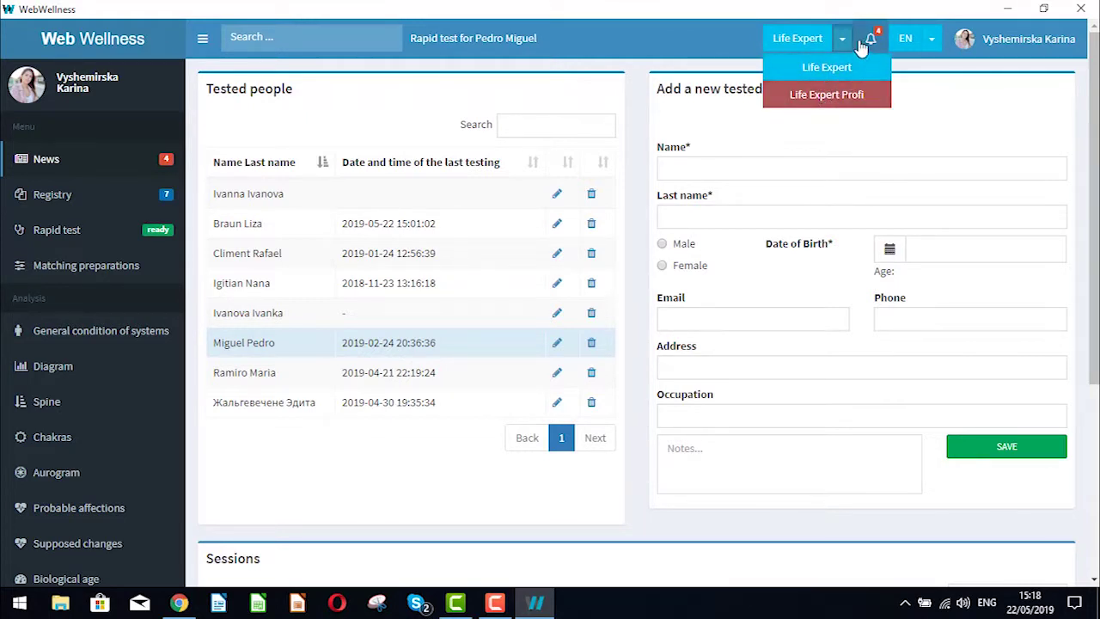
Step: Switch to Life Expert mode, select the newly added person in the Registry, and open Rapid test
click(826, 69)
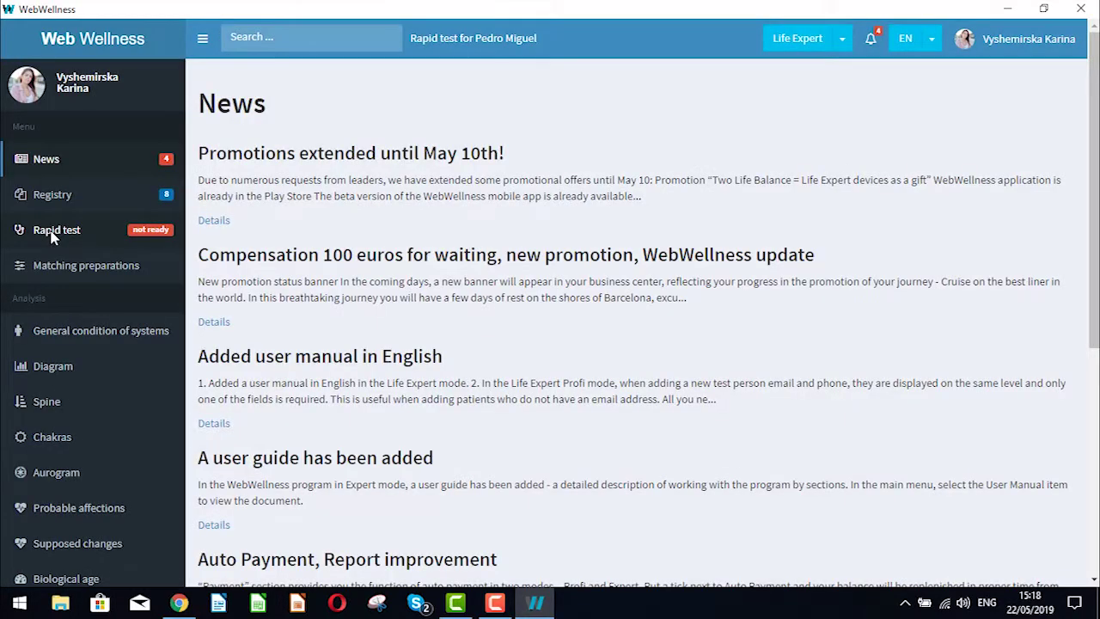
click(85, 204)
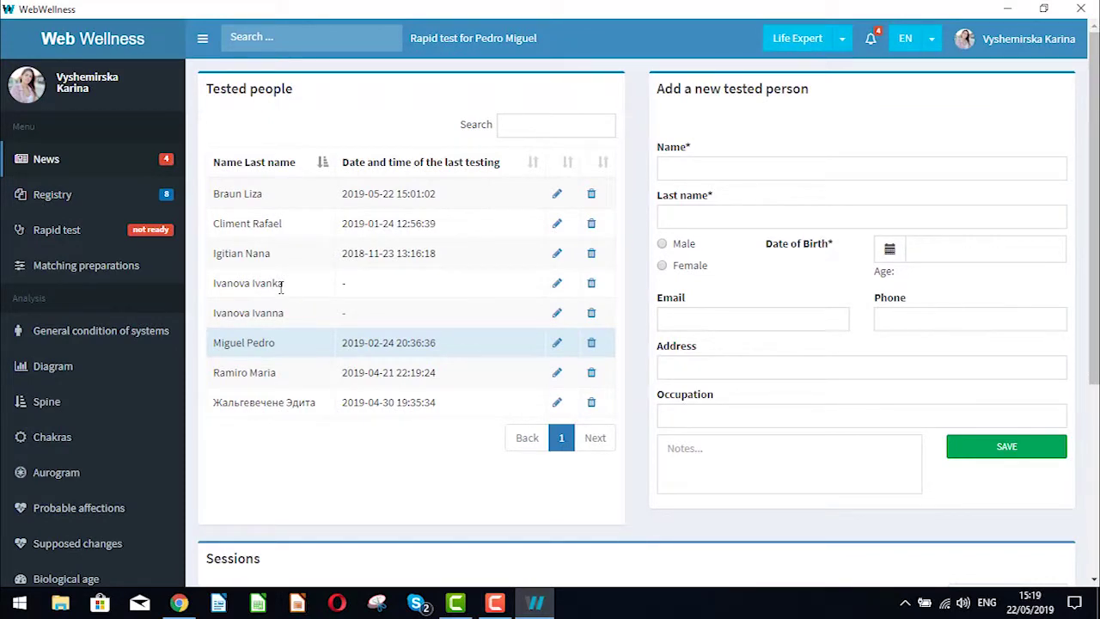
click(280, 285)
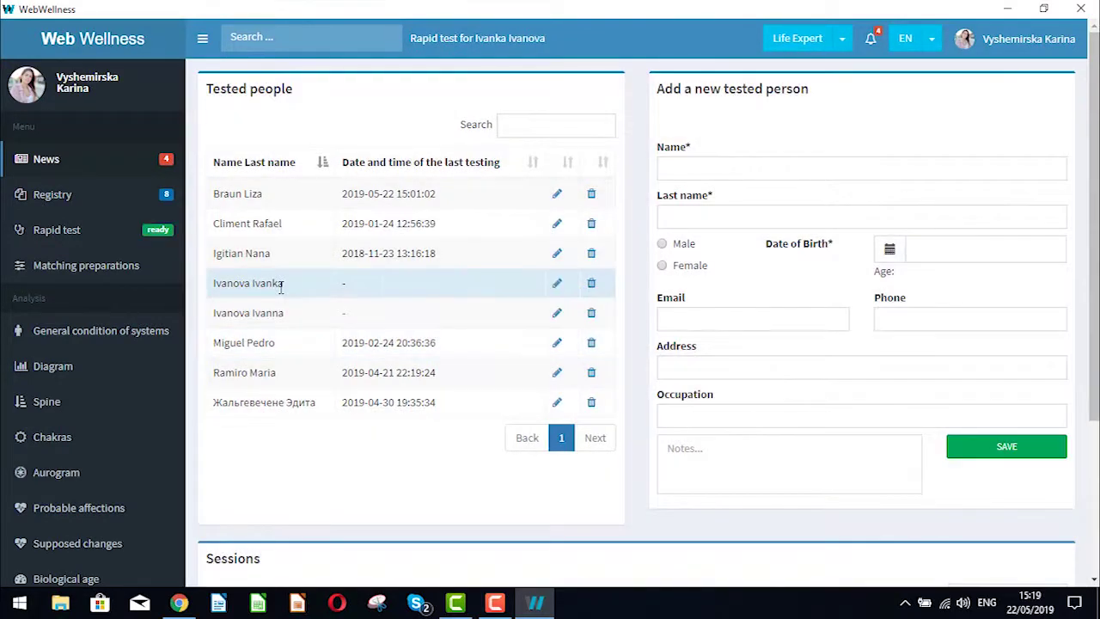
click(102, 238)
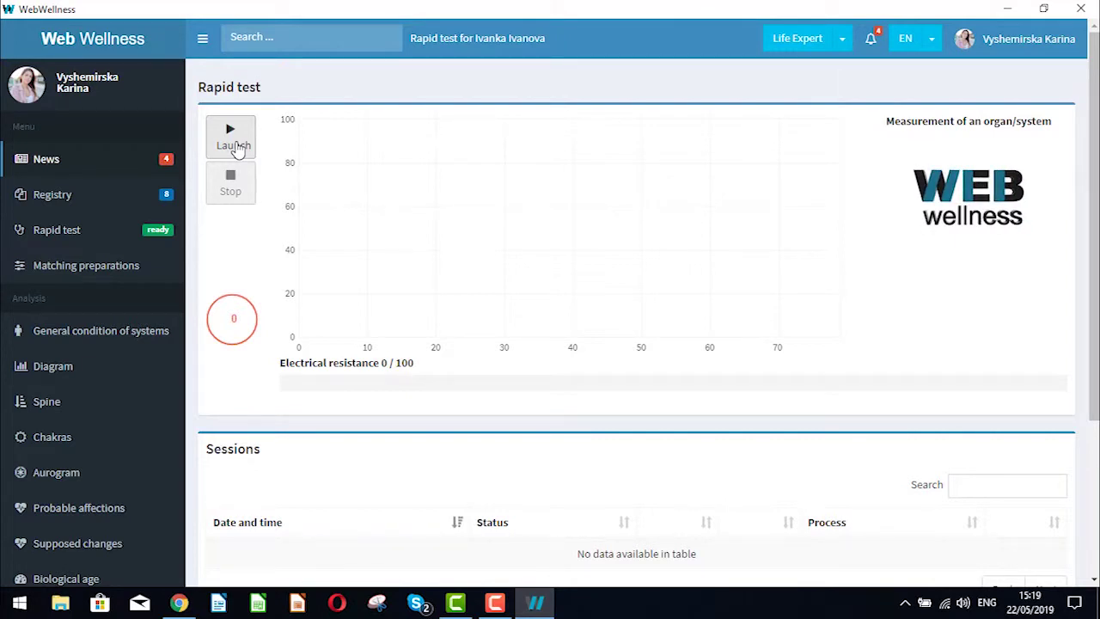
Step: Launch the rapid test measurement and close the confirmation once the session is saved
click(238, 148)
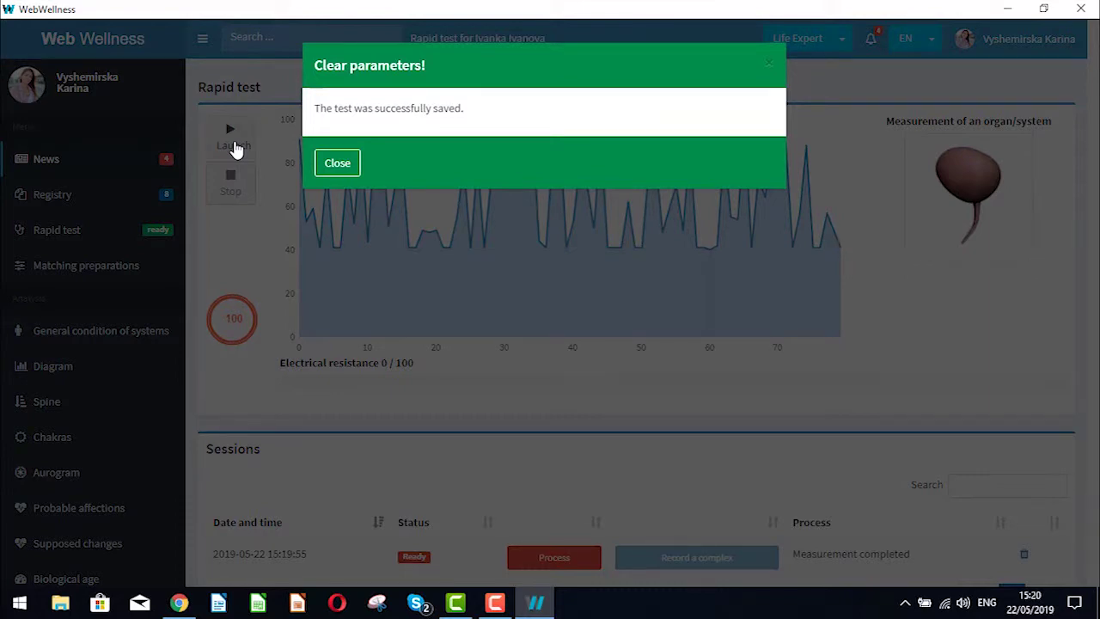
click(336, 165)
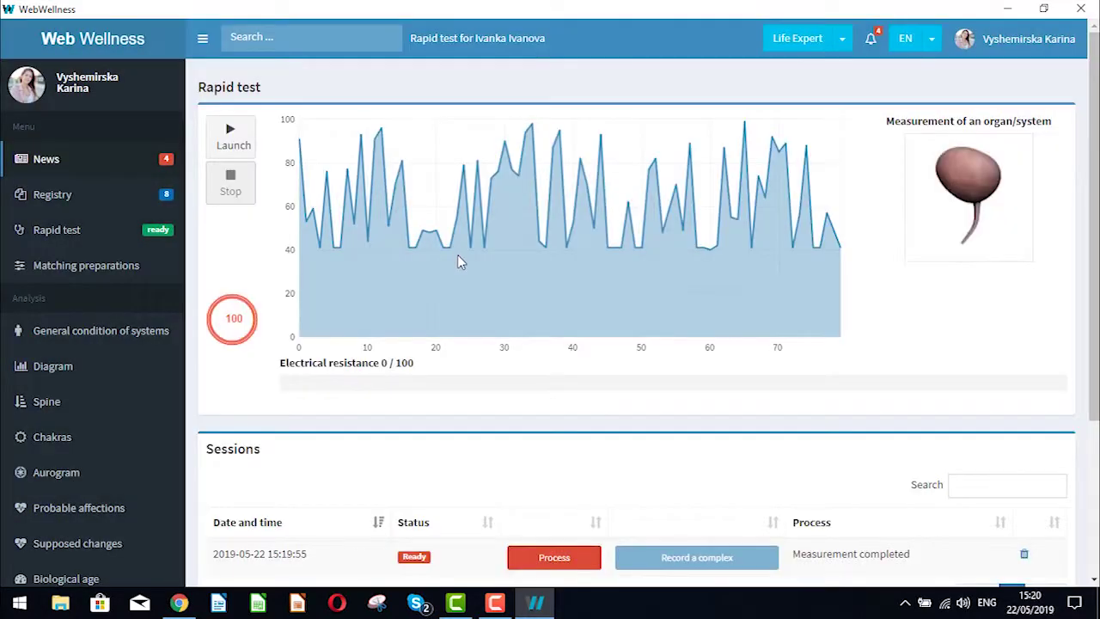
Step: Process the recorded session, close the Test processing message, and go to Matching preparations
scroll(678, 388, down, 3)
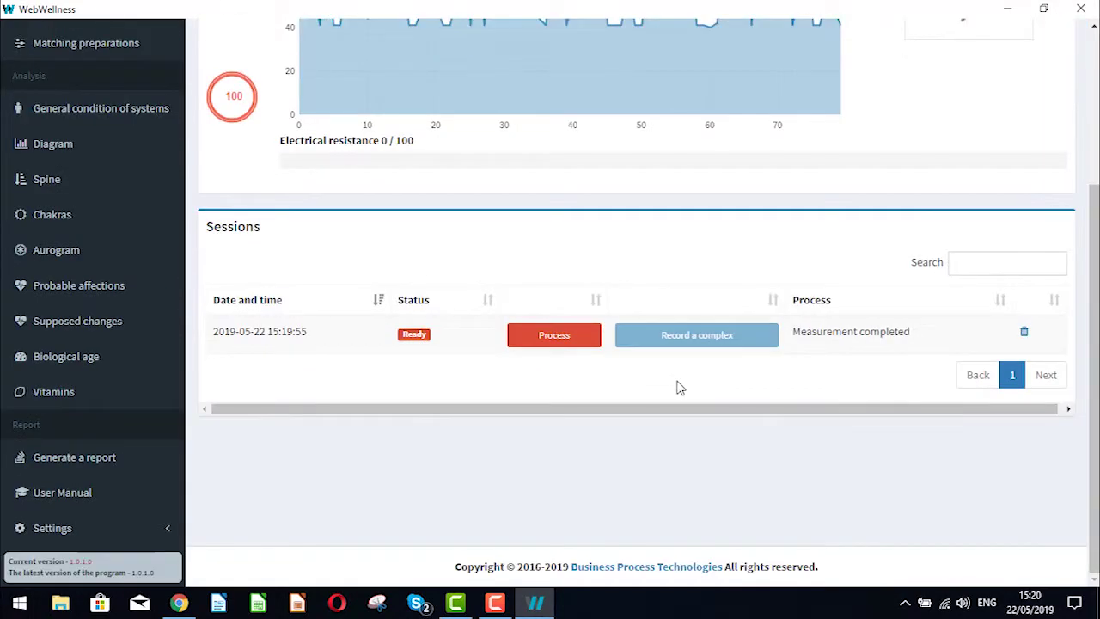
scroll(677, 388, up, 3)
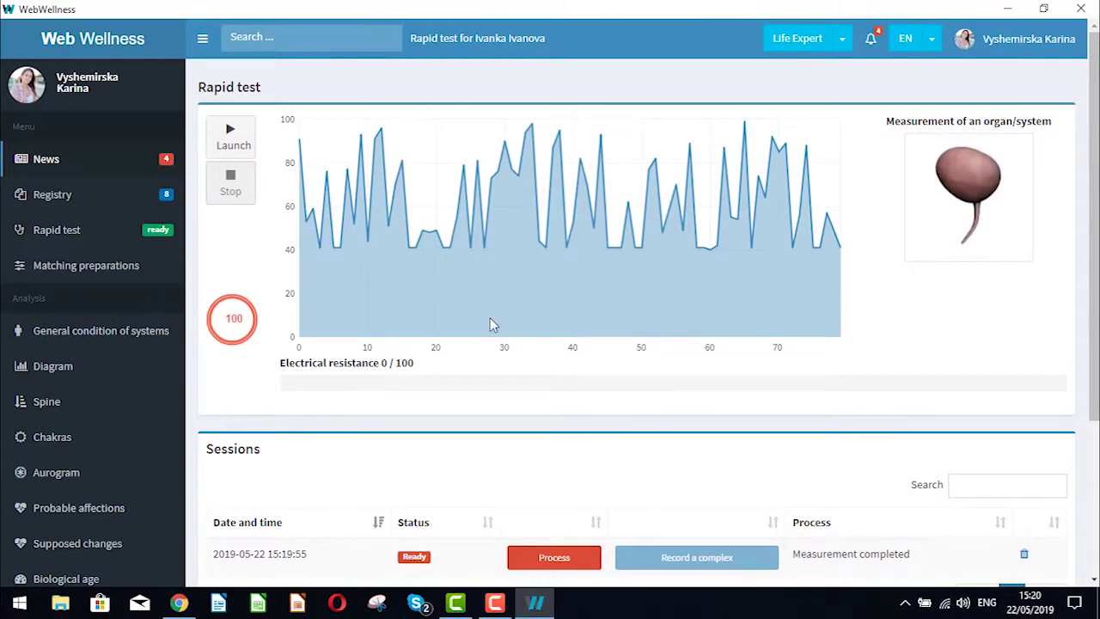
scroll(492, 324, down, 3)
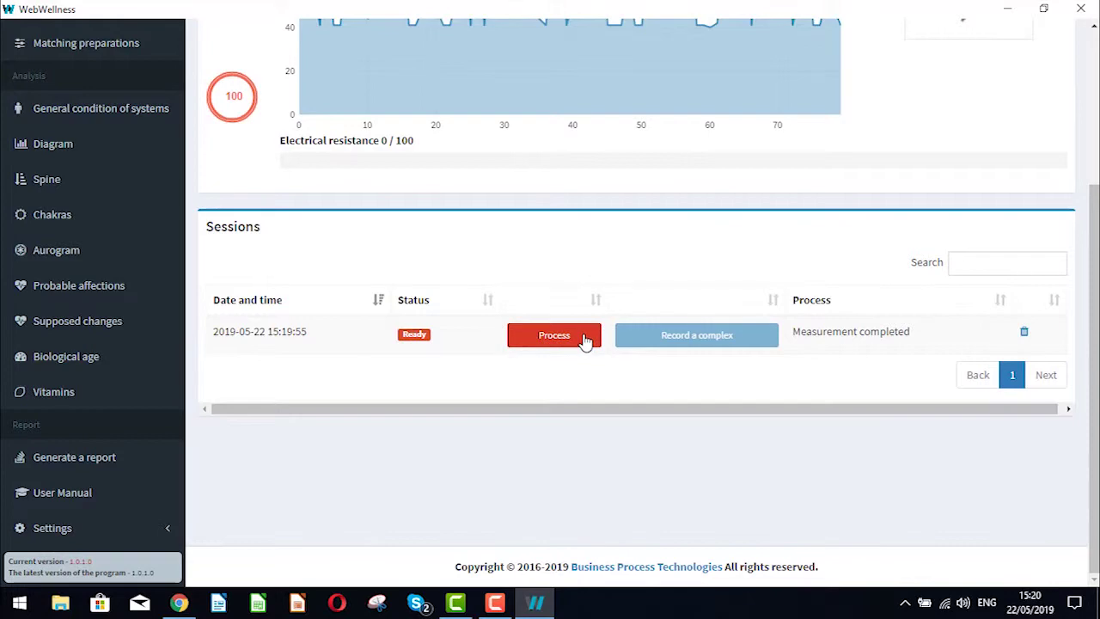
scroll(560, 342, up, 3)
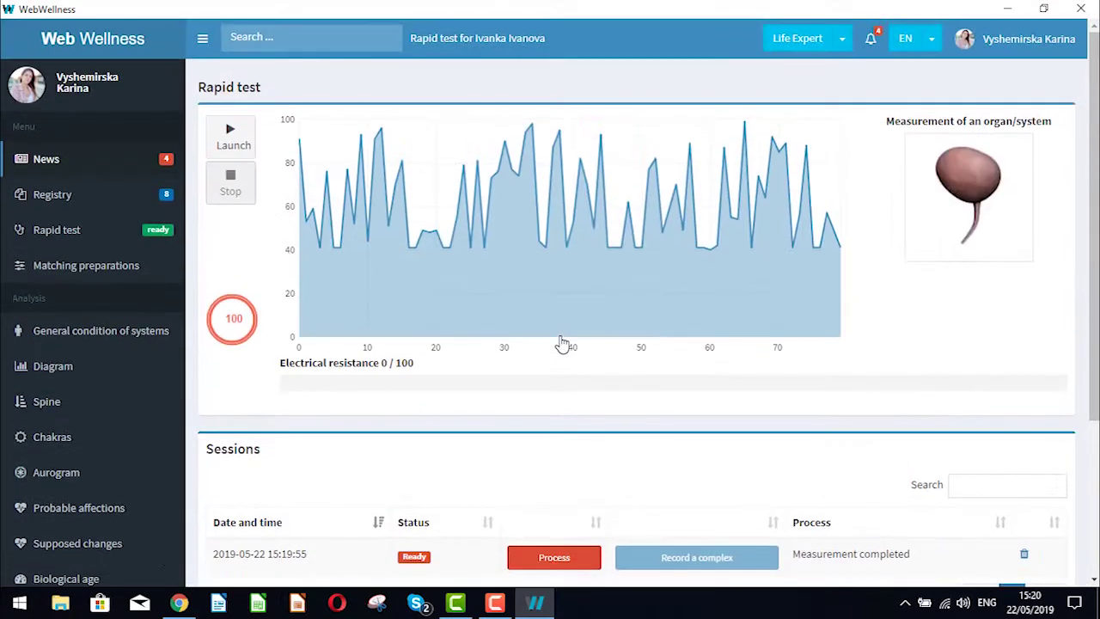
scroll(559, 342, down, 2)
click(557, 436)
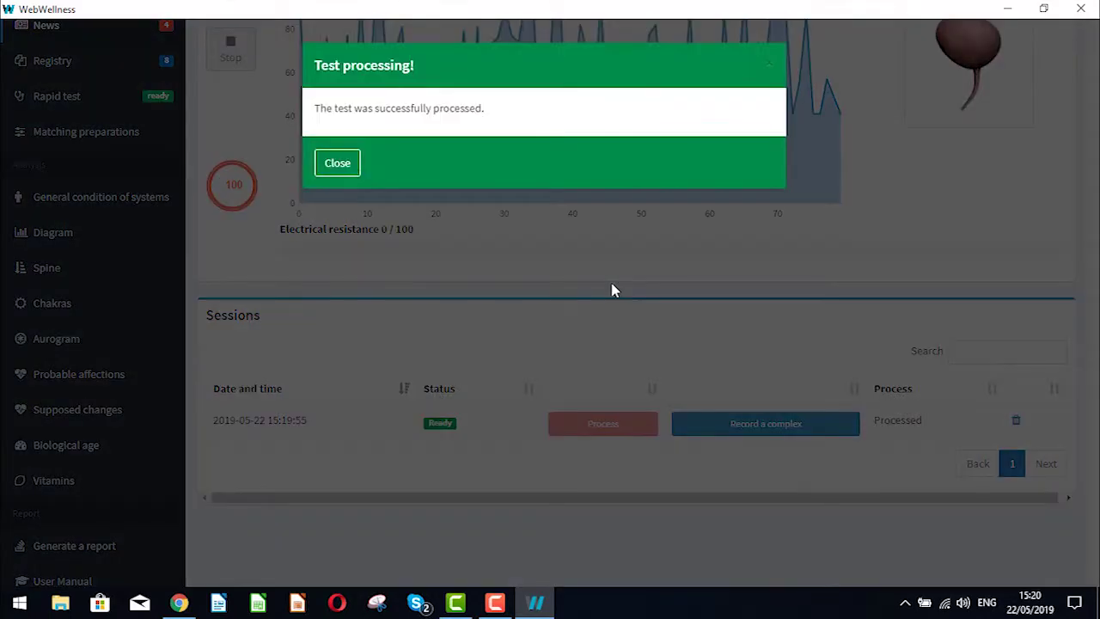
click(338, 164)
scroll(335, 172, up, 2)
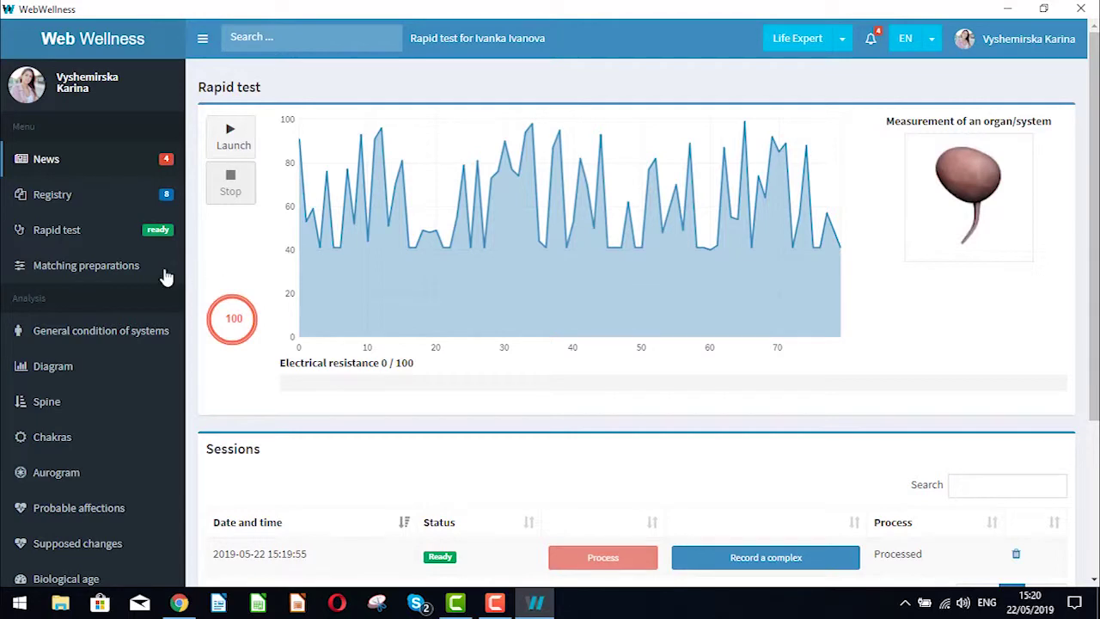
click(135, 273)
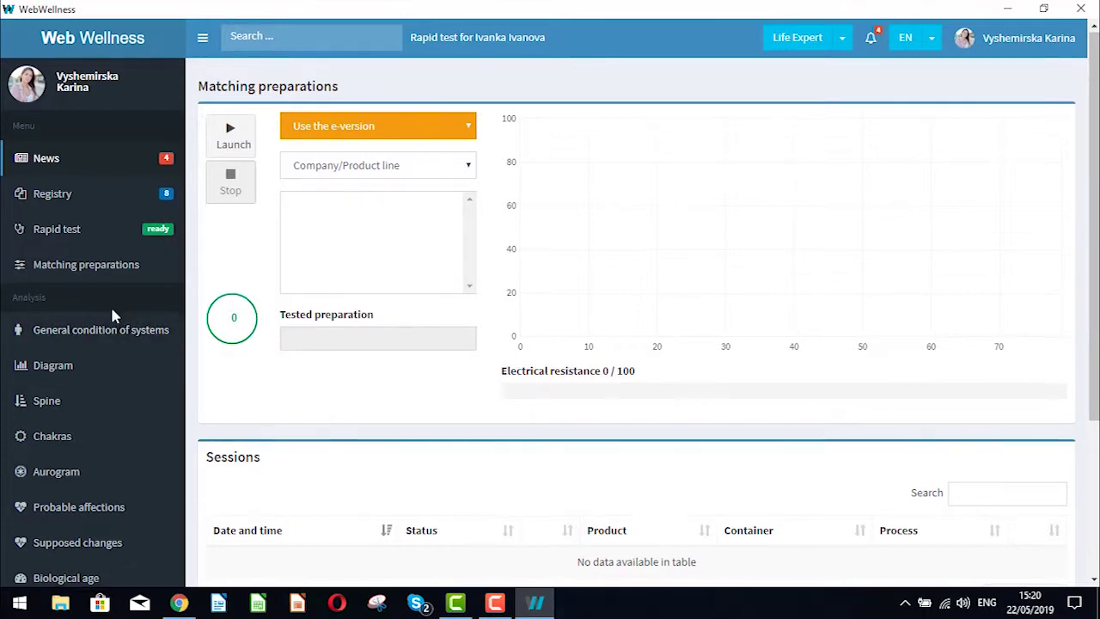
Step: View the General condition of systems, organs Diagram and Spine analyses, then go to Generate a report
scroll(110, 304, down, 2)
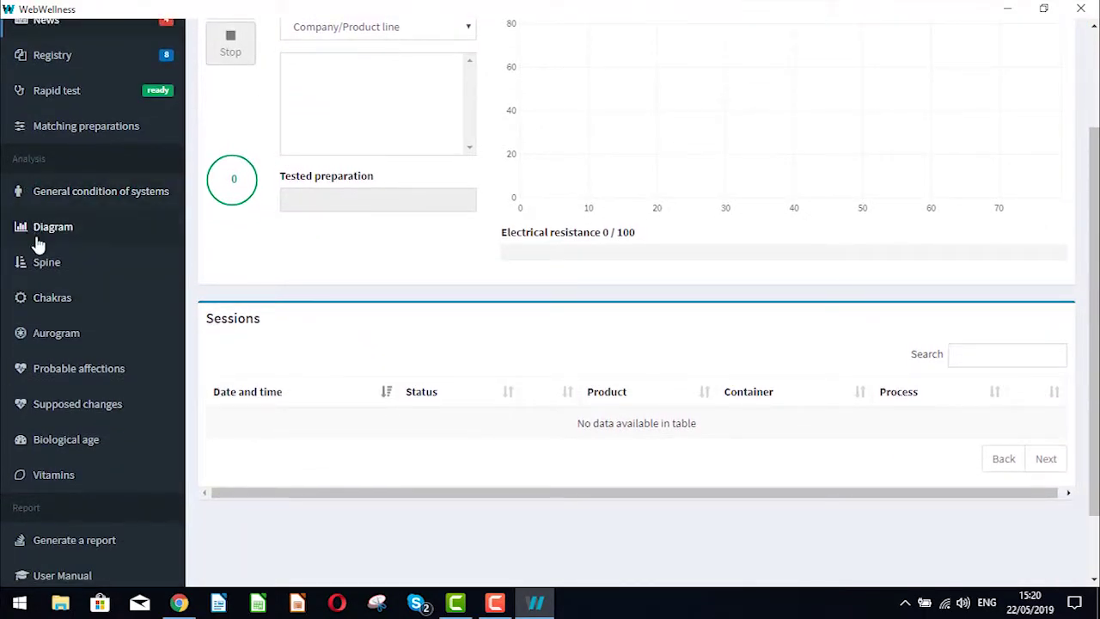
click(81, 208)
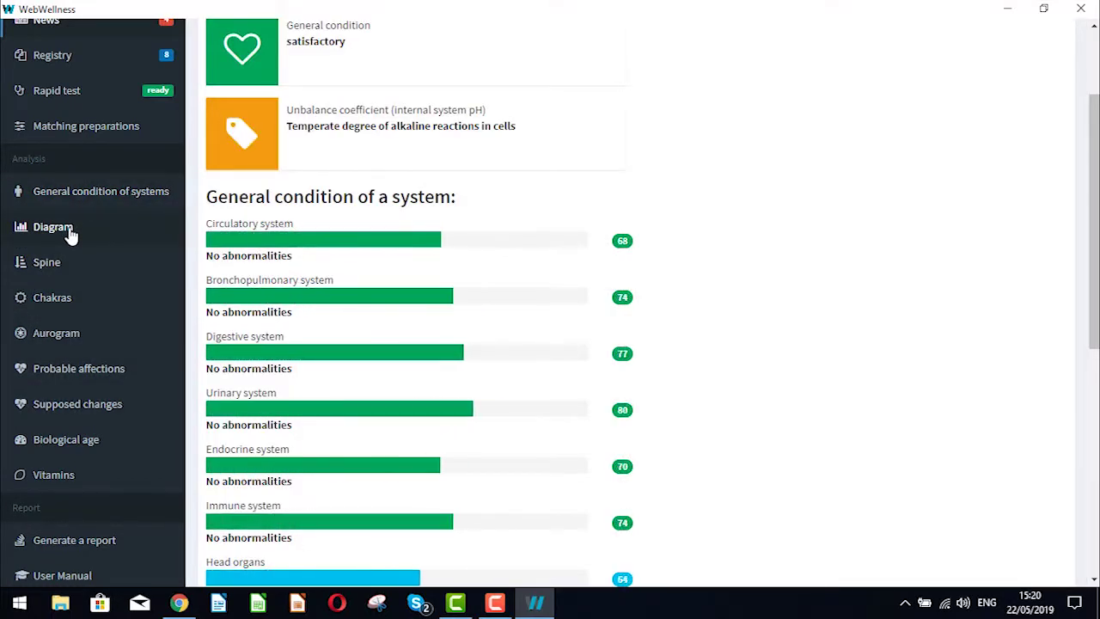
click(54, 227)
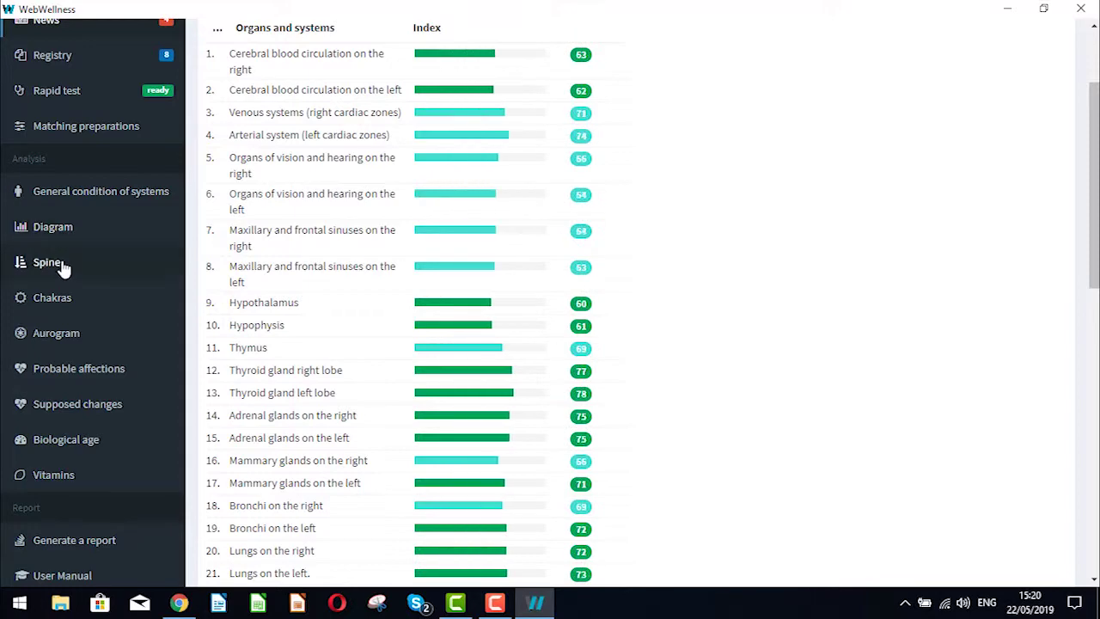
click(62, 268)
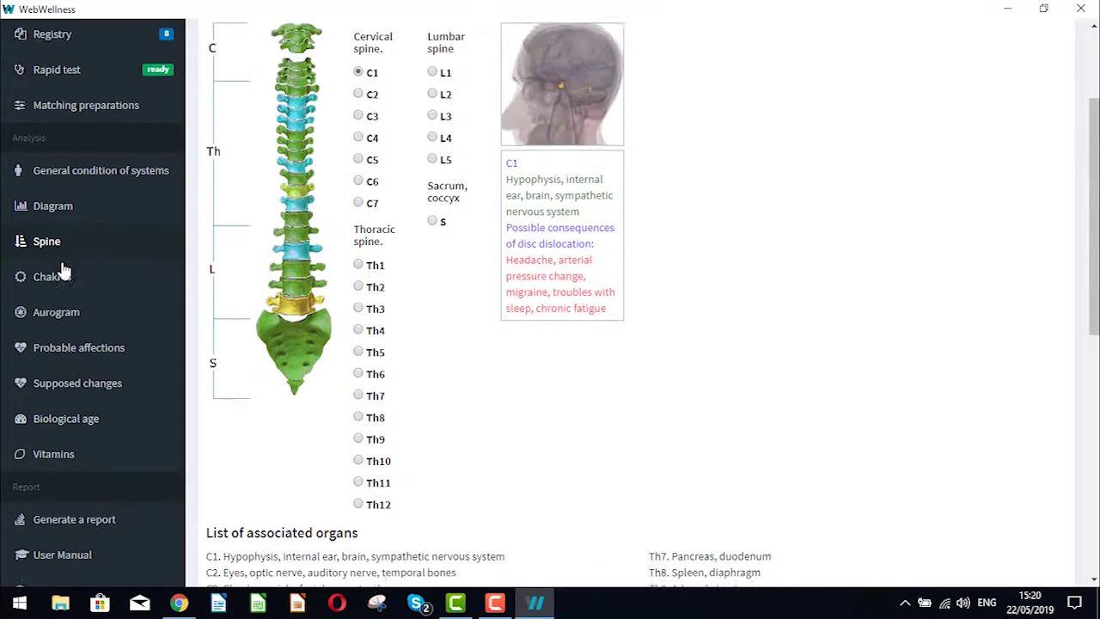
scroll(65, 275, down, 5)
scroll(86, 308, up, 5)
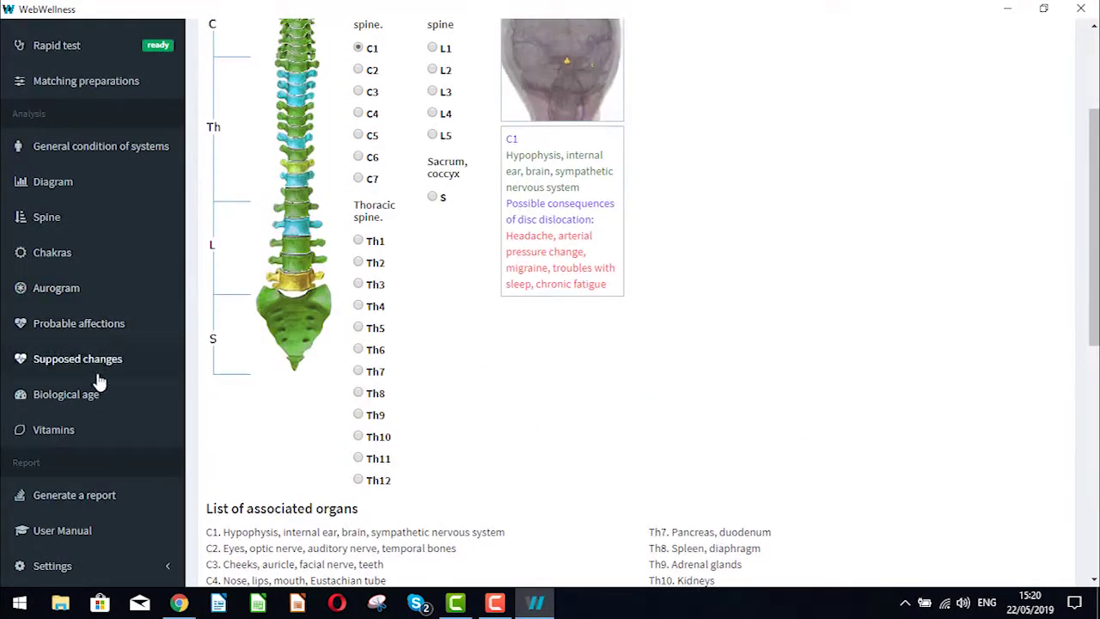
click(86, 497)
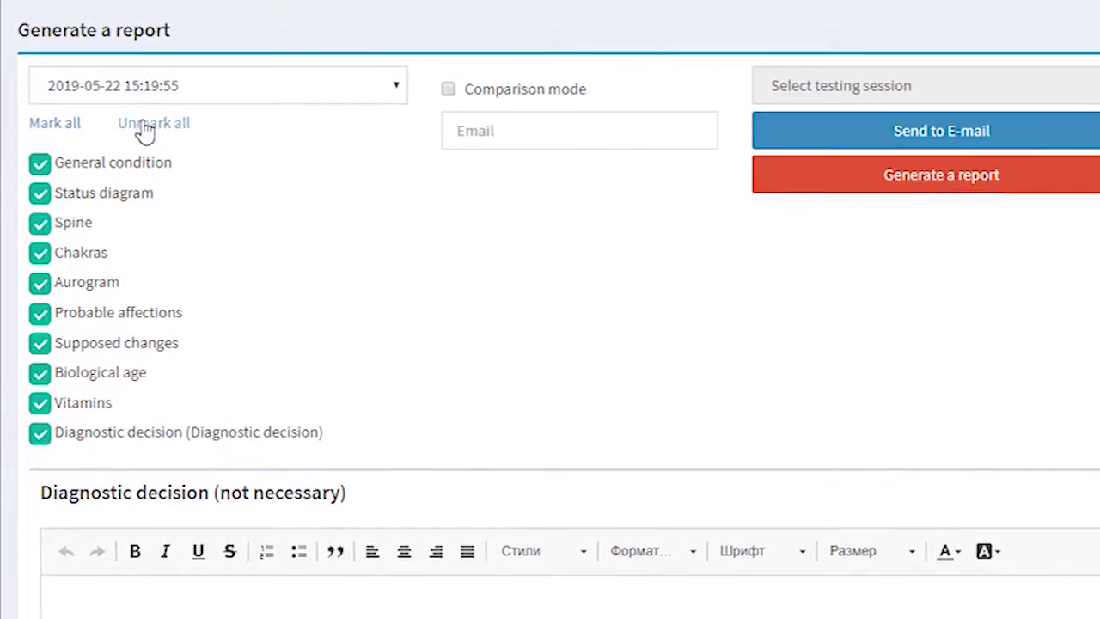
Step: Select every report section except the diagnostic decision
click(145, 129)
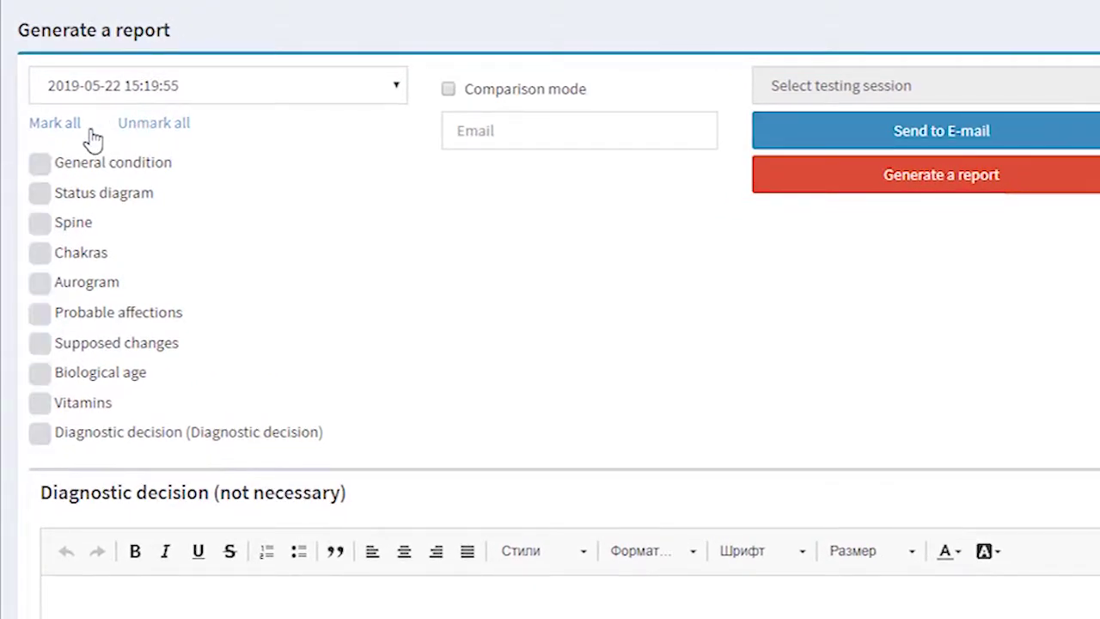
click(67, 129)
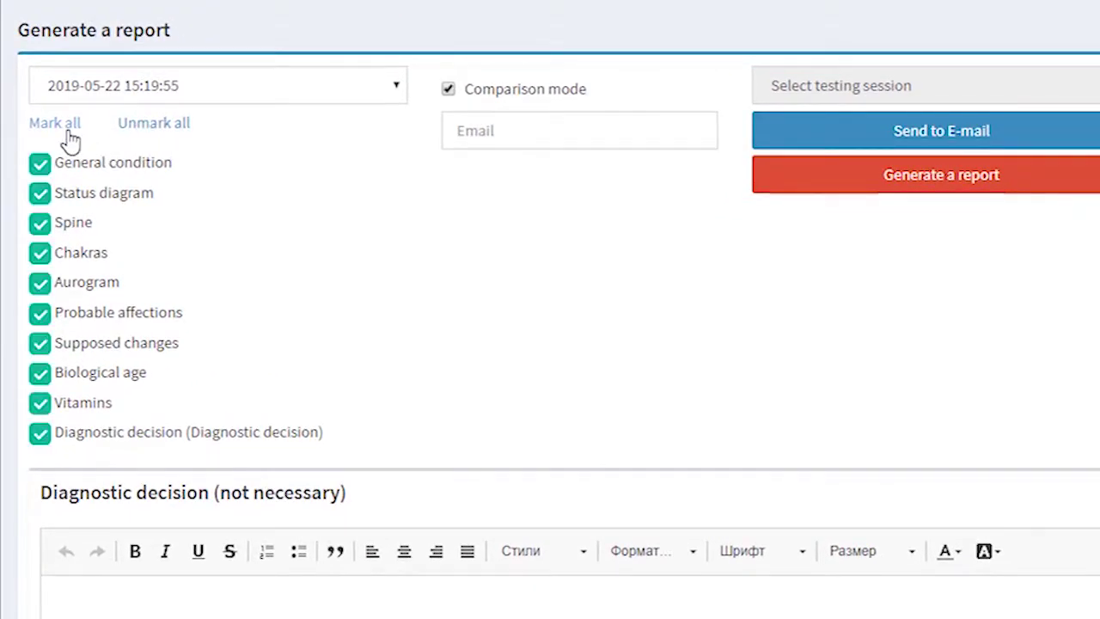
click(41, 434)
click(255, 607)
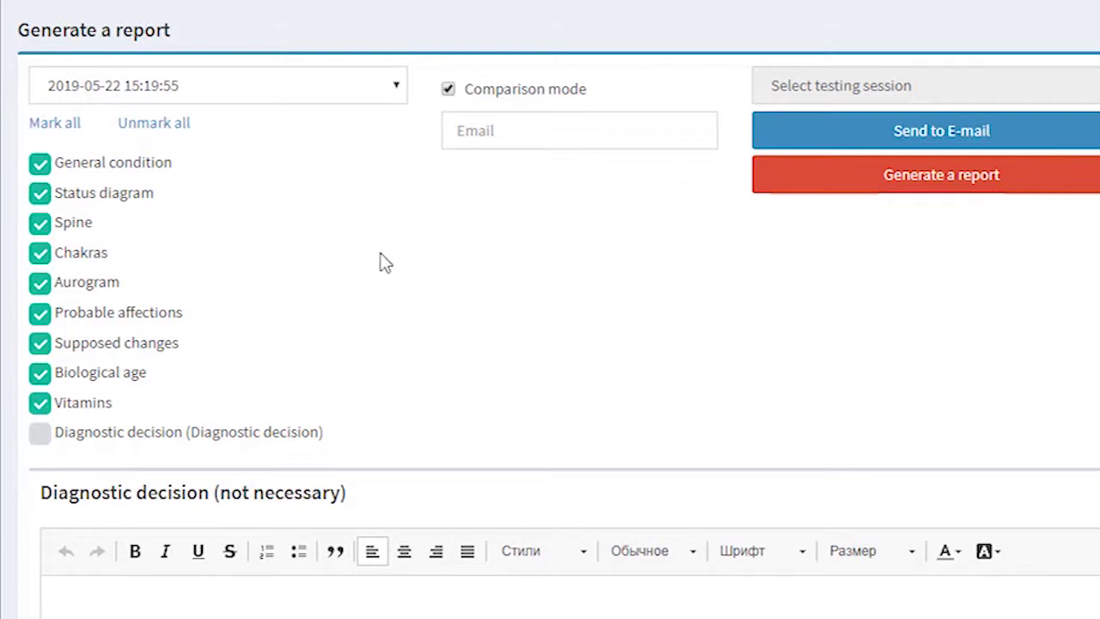
click(37, 440)
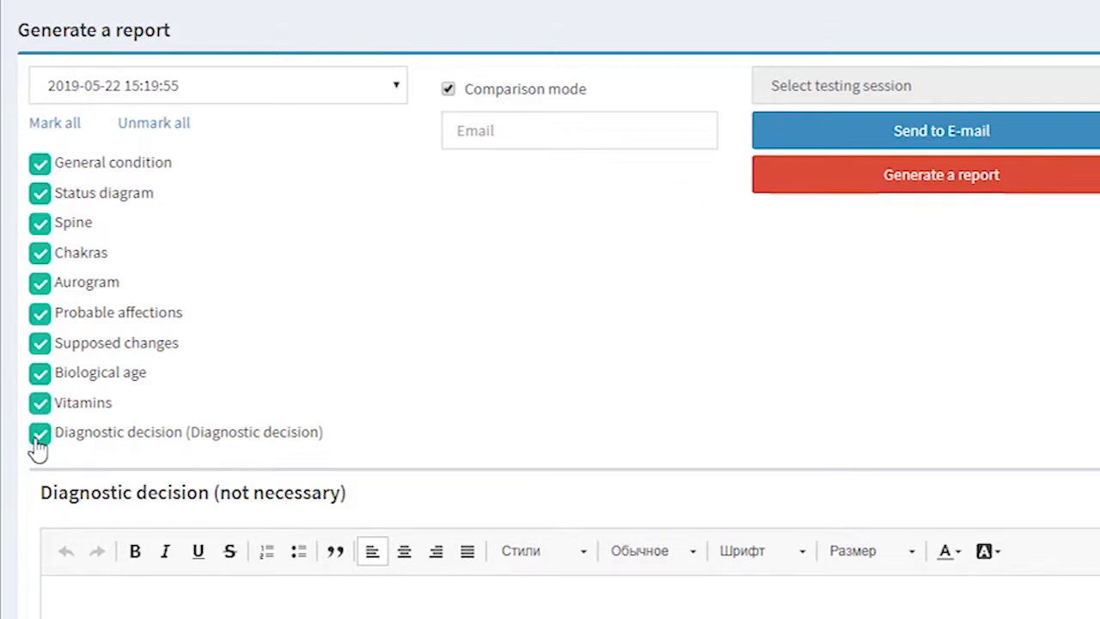
click(37, 440)
Step: Email the report to the recipient's address, then generate it in the app
click(504, 131)
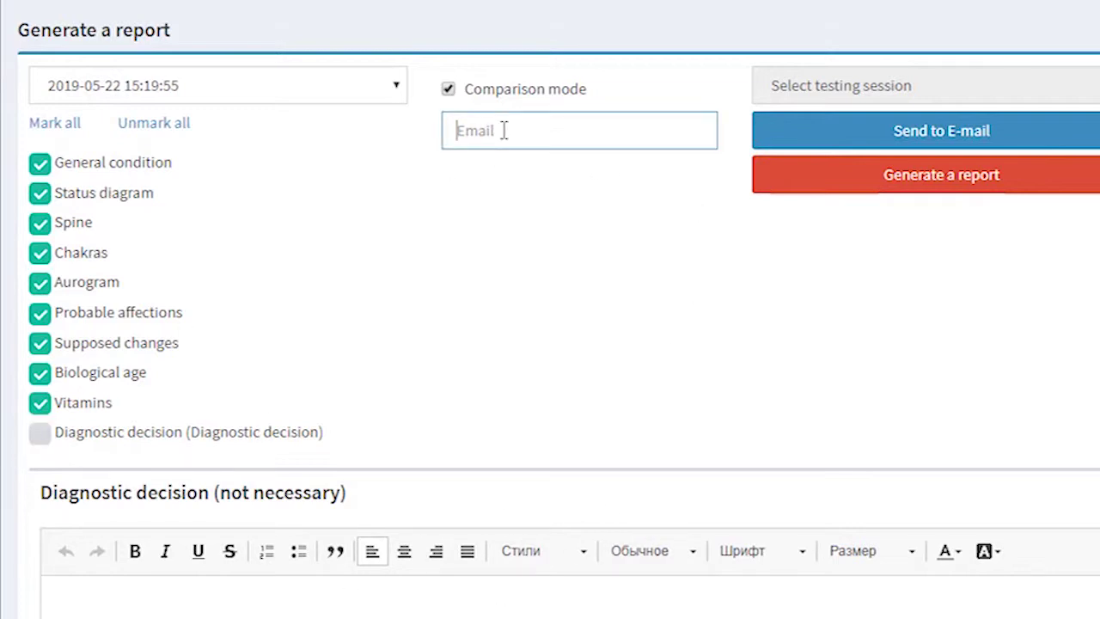
key(ctrl+v)
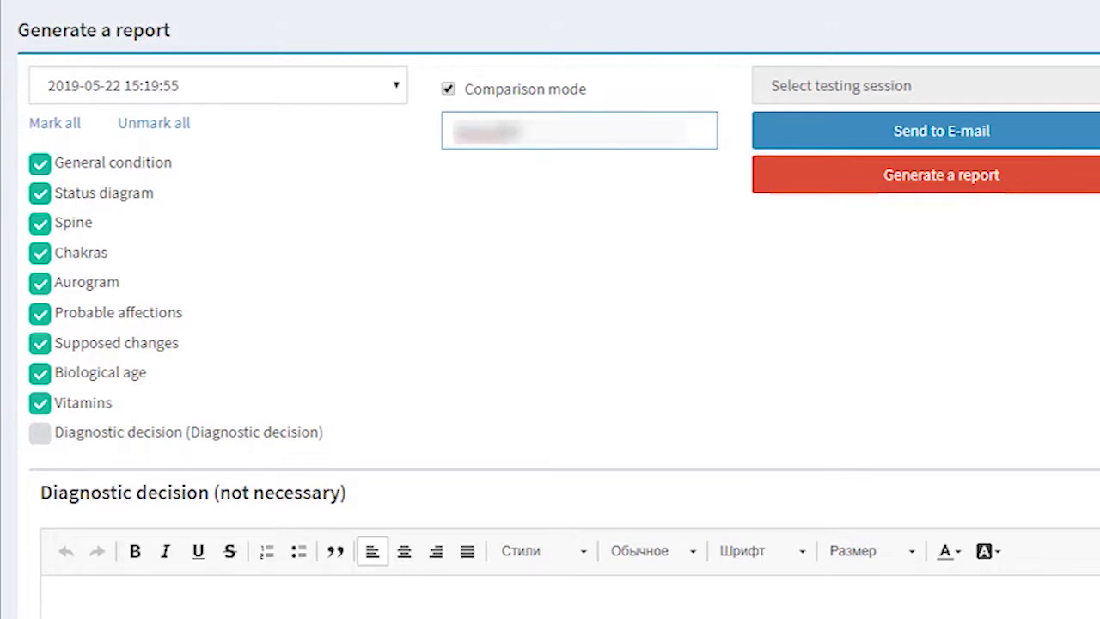
text(.com)
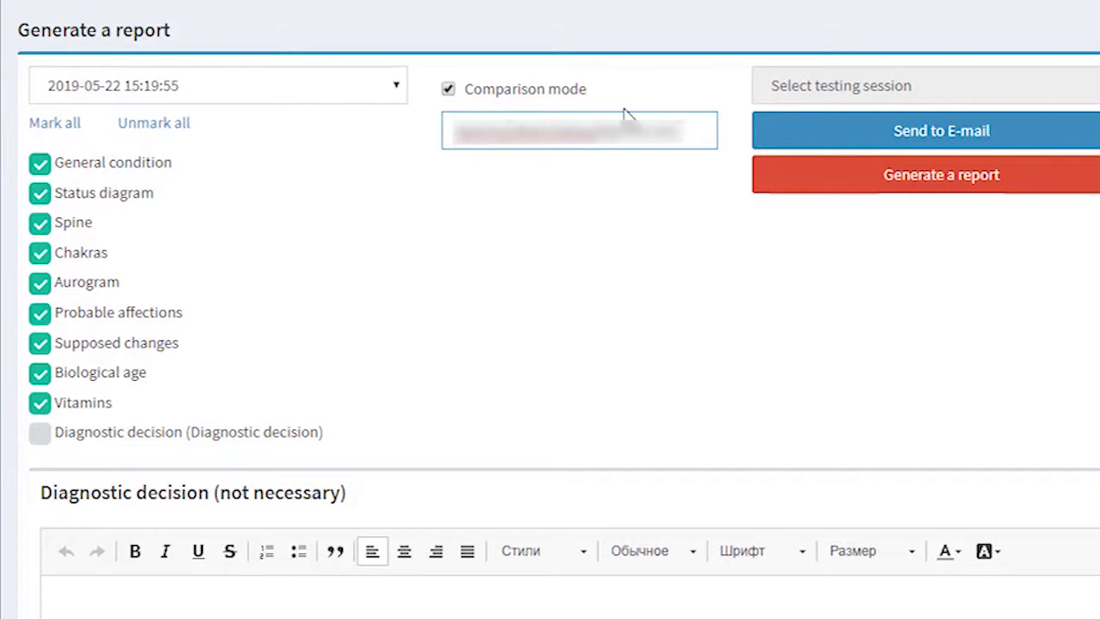
click(888, 138)
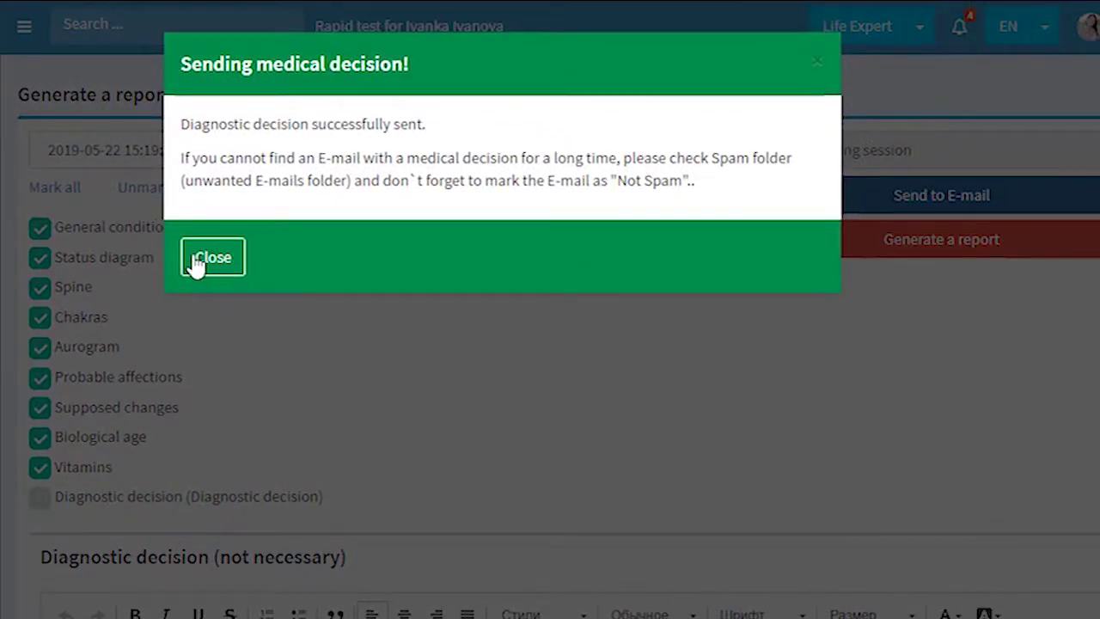
click(206, 258)
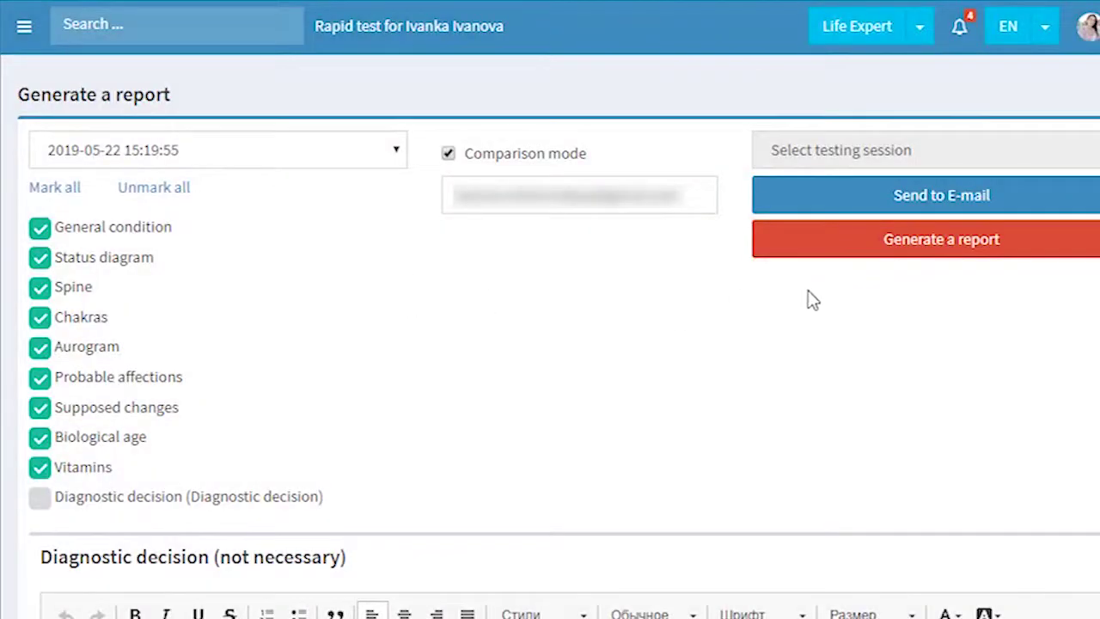
click(817, 247)
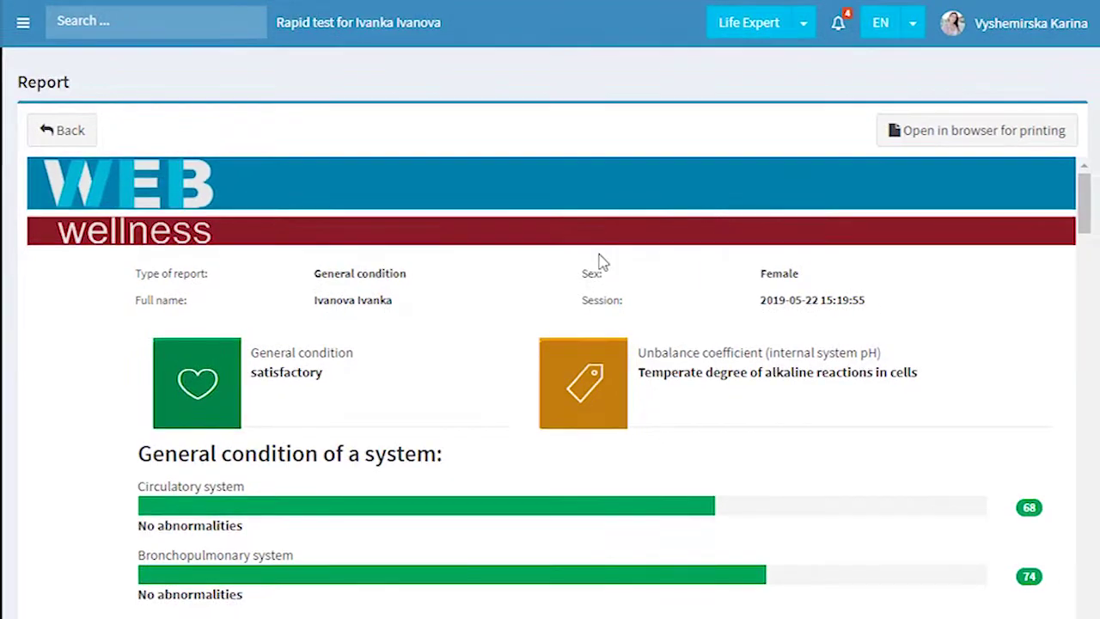
Step: Scroll through the generated report's general condition, organs-and-systems diagram and spine sections
scroll(553, 270, down, 20)
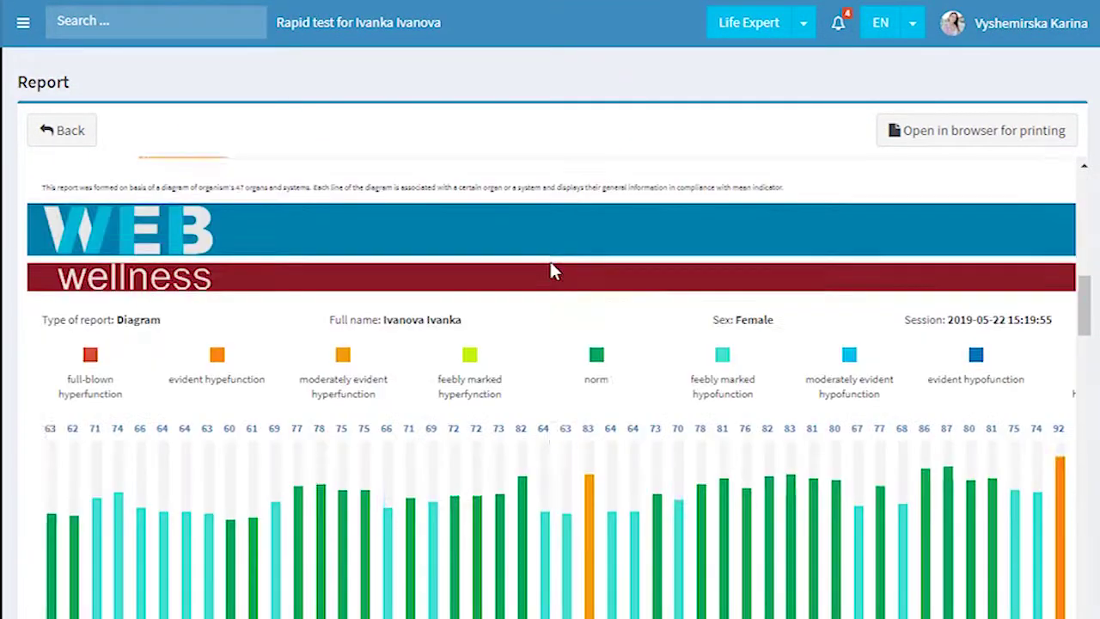
scroll(552, 270, down, 3)
scroll(553, 270, up, 20)
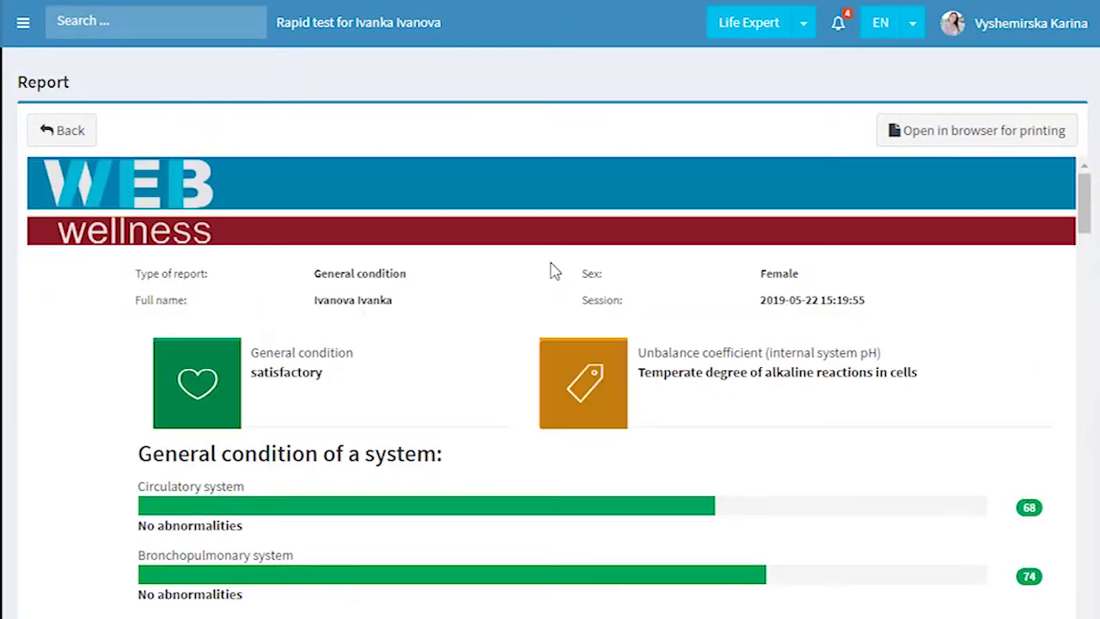